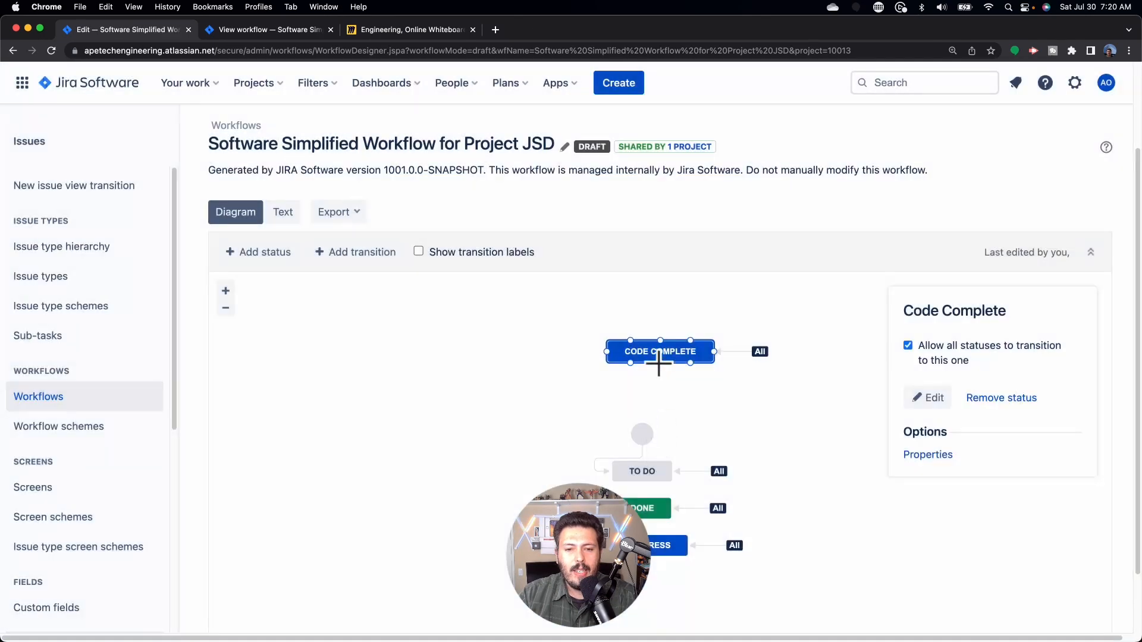
# Move Code Complete below In Progress and add a new Code Review status beneath it, category In Progress, allowing transitions from all statuses.
pyautogui.moveTo(659, 354); pyautogui.dragTo(653, 584)
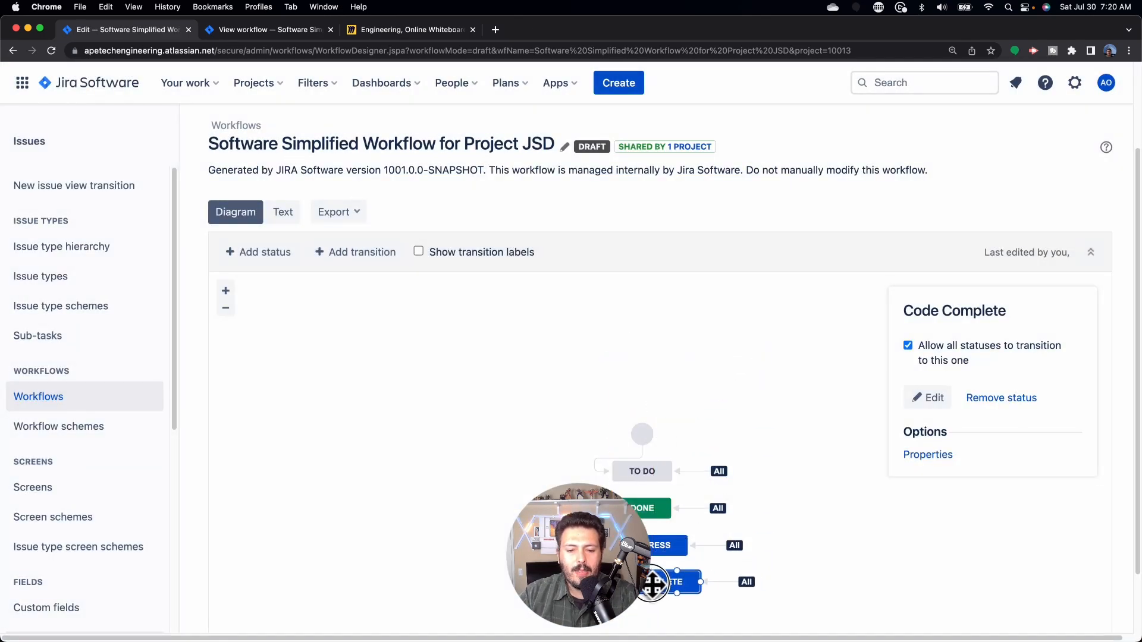
pyautogui.click(234, 251)
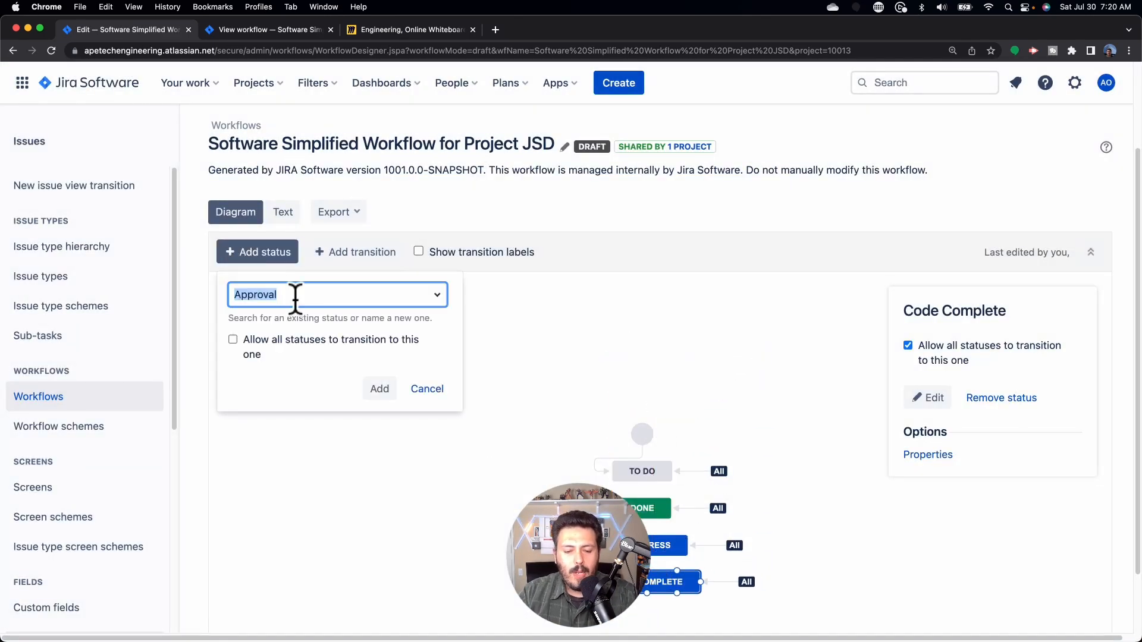
pyautogui.write('Code Review')
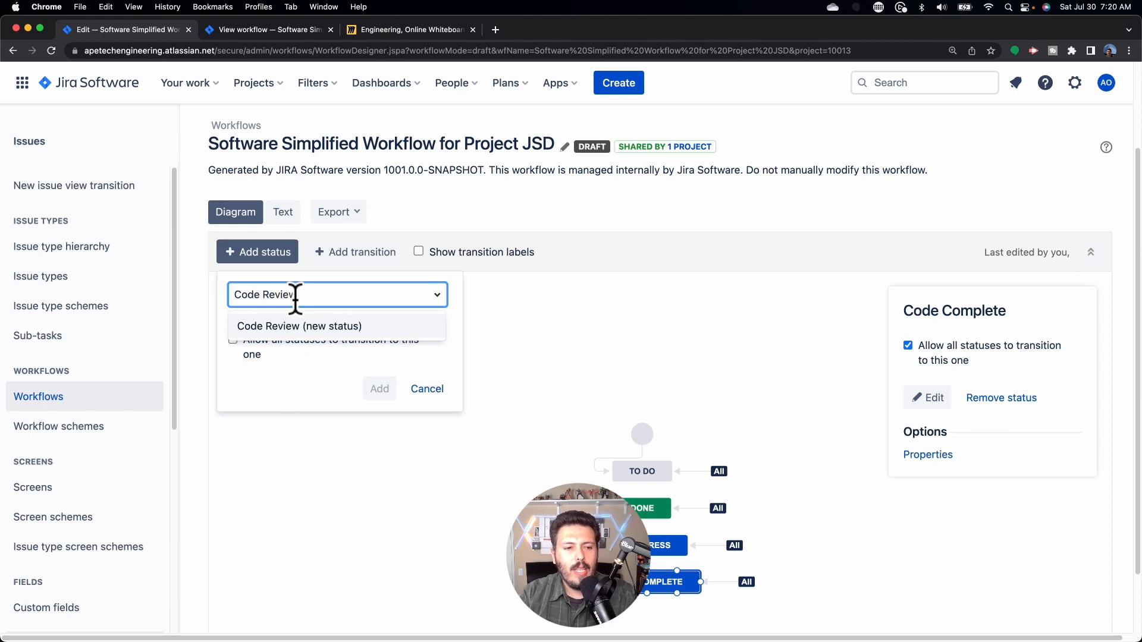
pyautogui.click(274, 328)
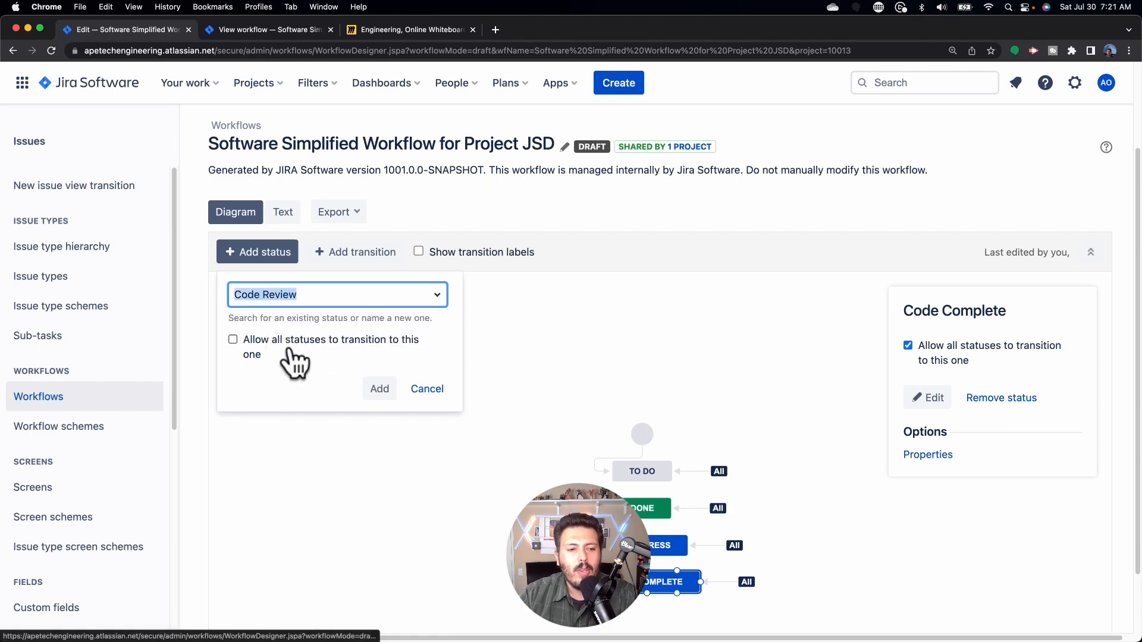
pyautogui.click(358, 342)
pyautogui.click(379, 388)
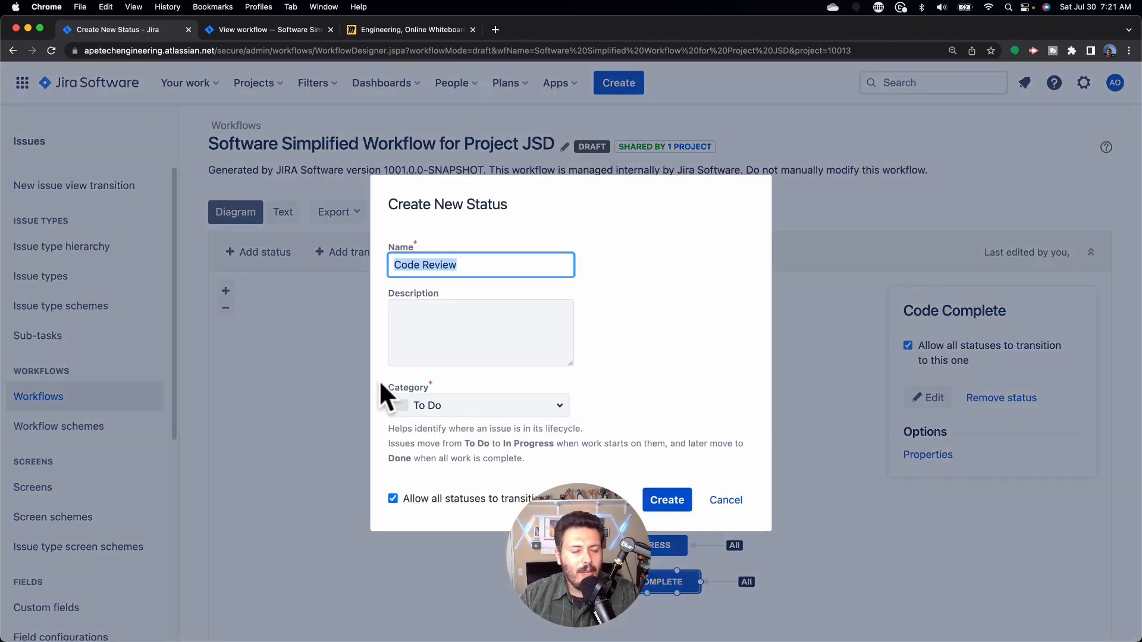
pyautogui.click(521, 406)
pyautogui.click(498, 440)
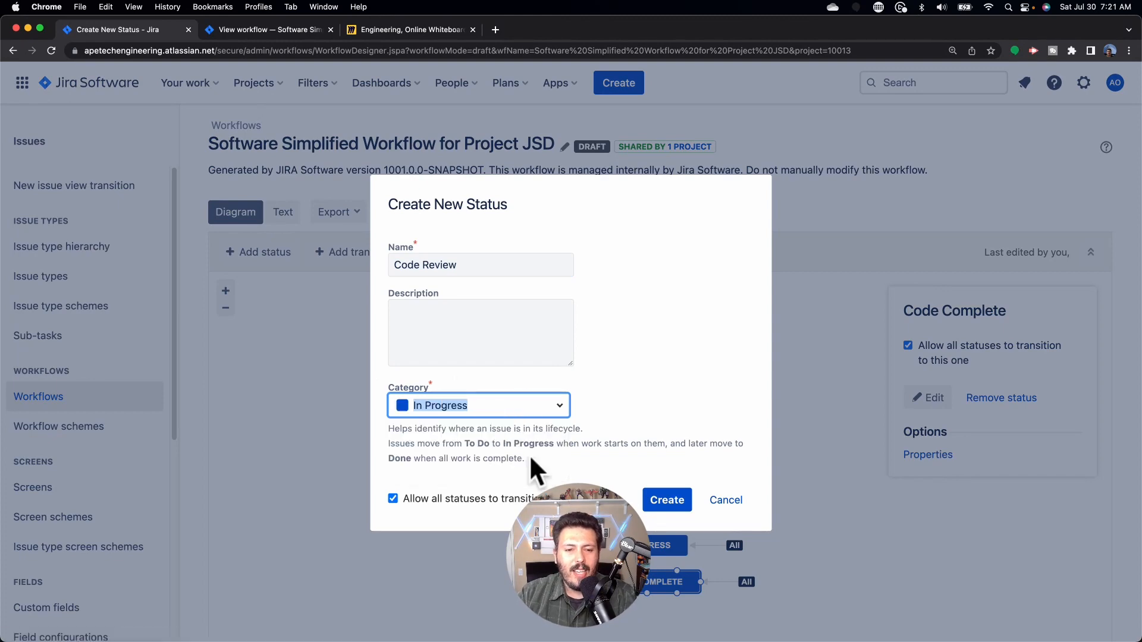
pyautogui.click(672, 499)
pyautogui.moveTo(666, 358); pyautogui.dragTo(651, 622)
# Reopen the Software Simplified Workflow for Project JSD draft in diagram view and align Code Review directly beneath Code Complete.
pyautogui.rightClick(819, 572)
pyautogui.click(826, 439)
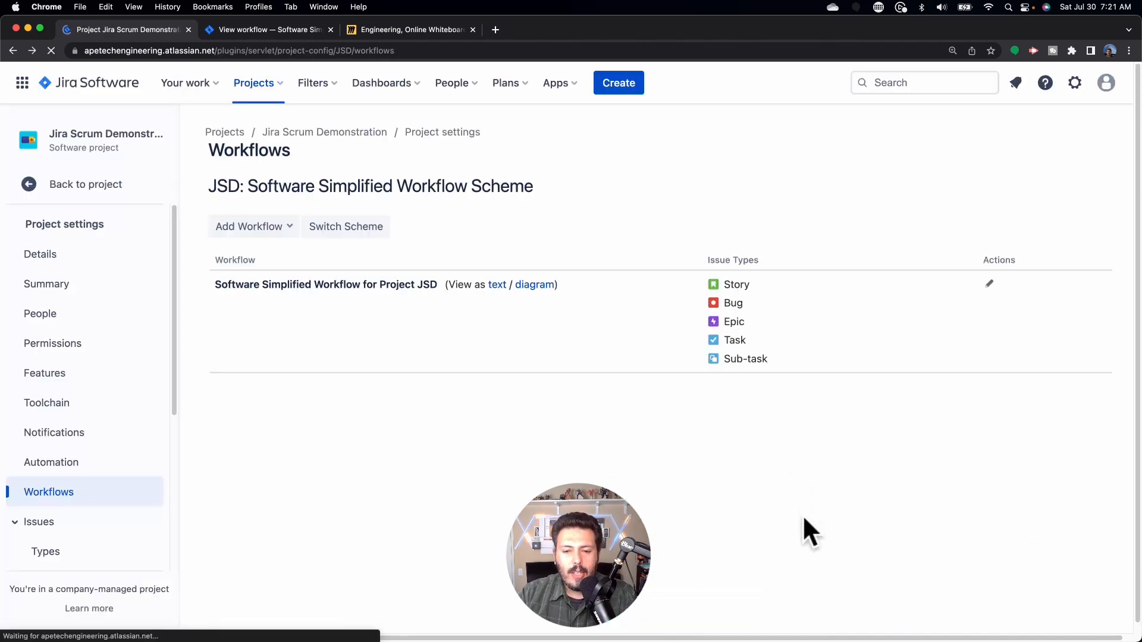
pyautogui.click(989, 285)
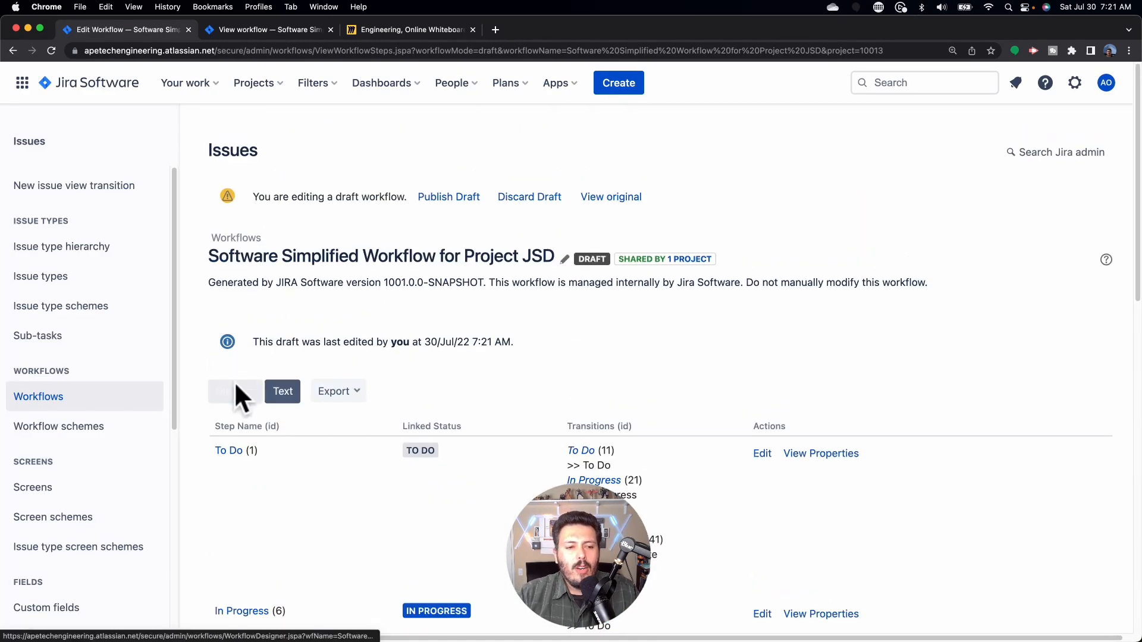
pyautogui.click(235, 390)
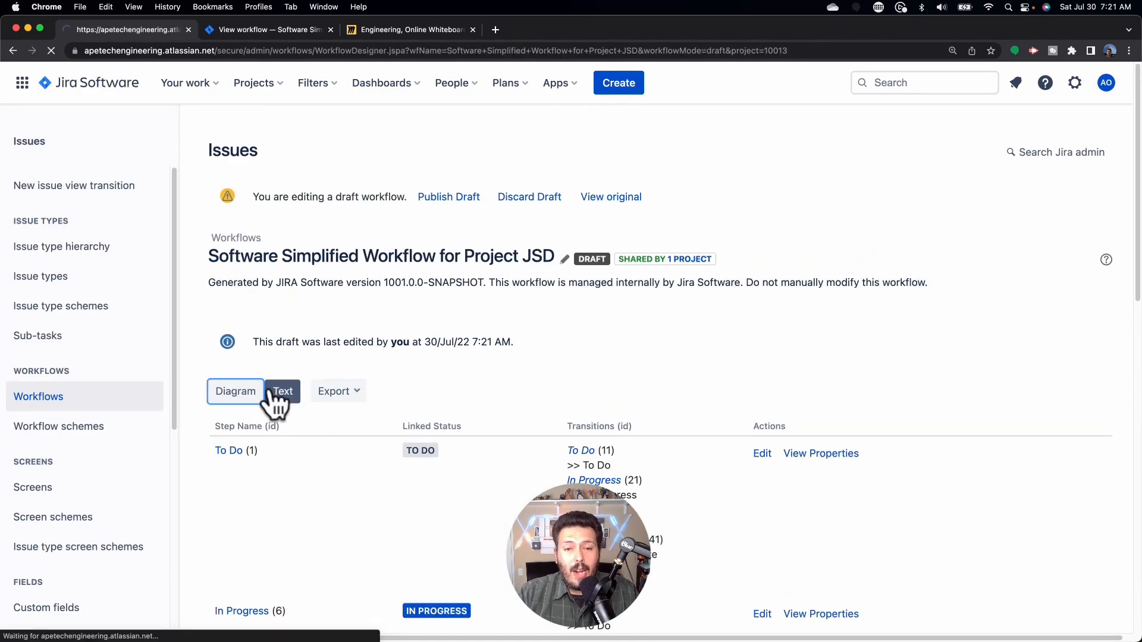
pyautogui.scroll(-3, 786, 512)
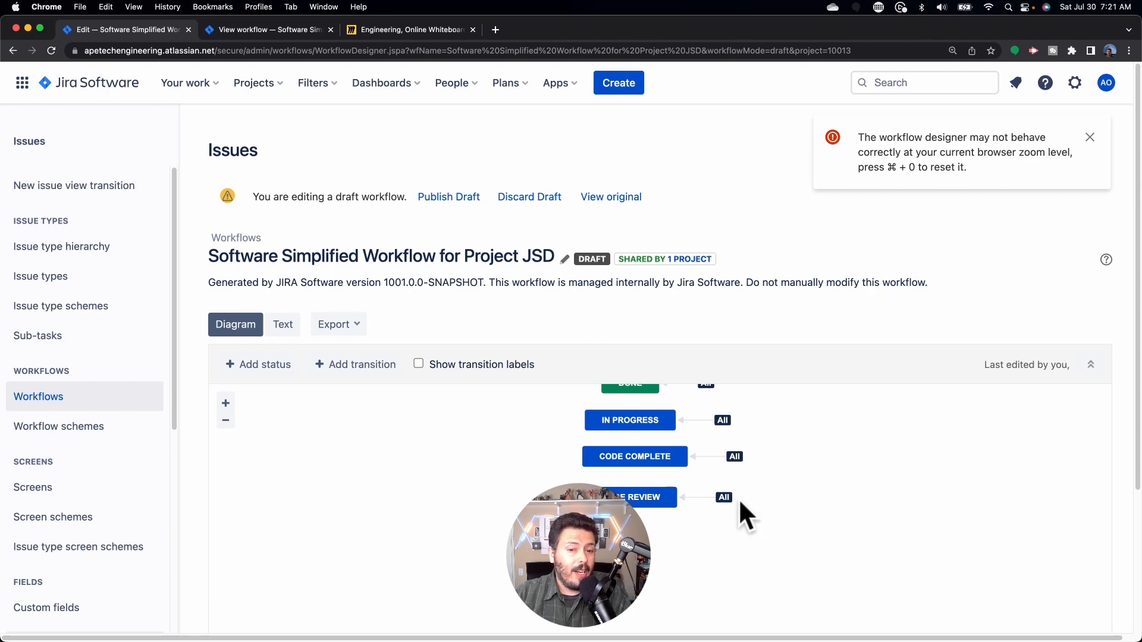
pyautogui.click(636, 499)
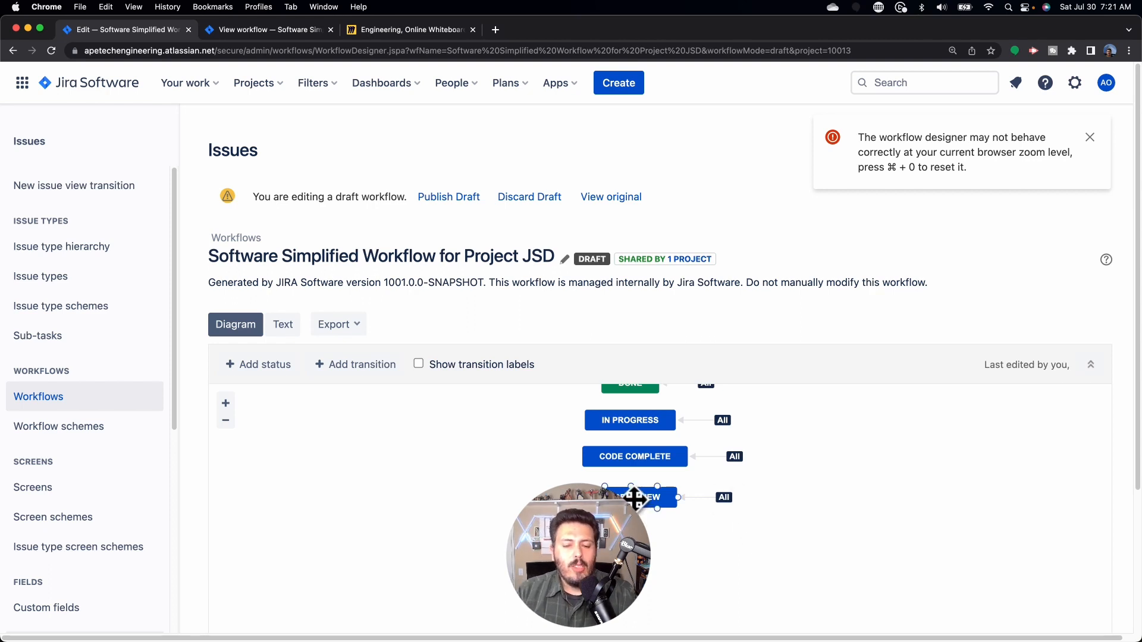
pyautogui.moveTo(635, 499); pyautogui.dragTo(638, 500)
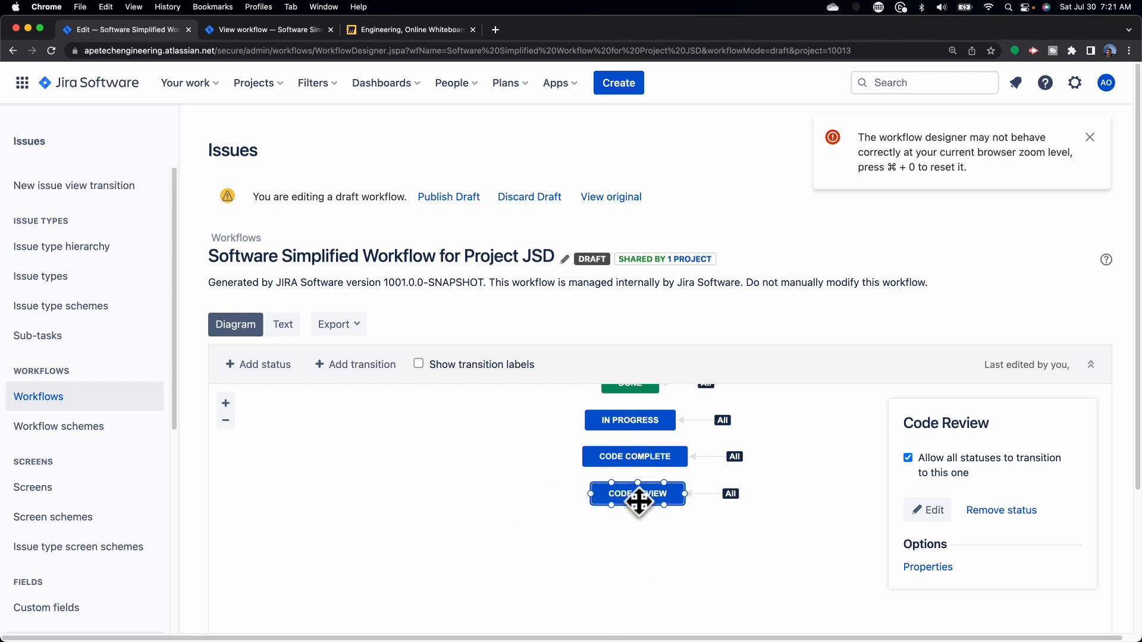
# Create a Ready for QA status in the In Progress category, allow all statuses to transition to it, and place it below Code Review.
pyautogui.scroll(-5, 802, 422)
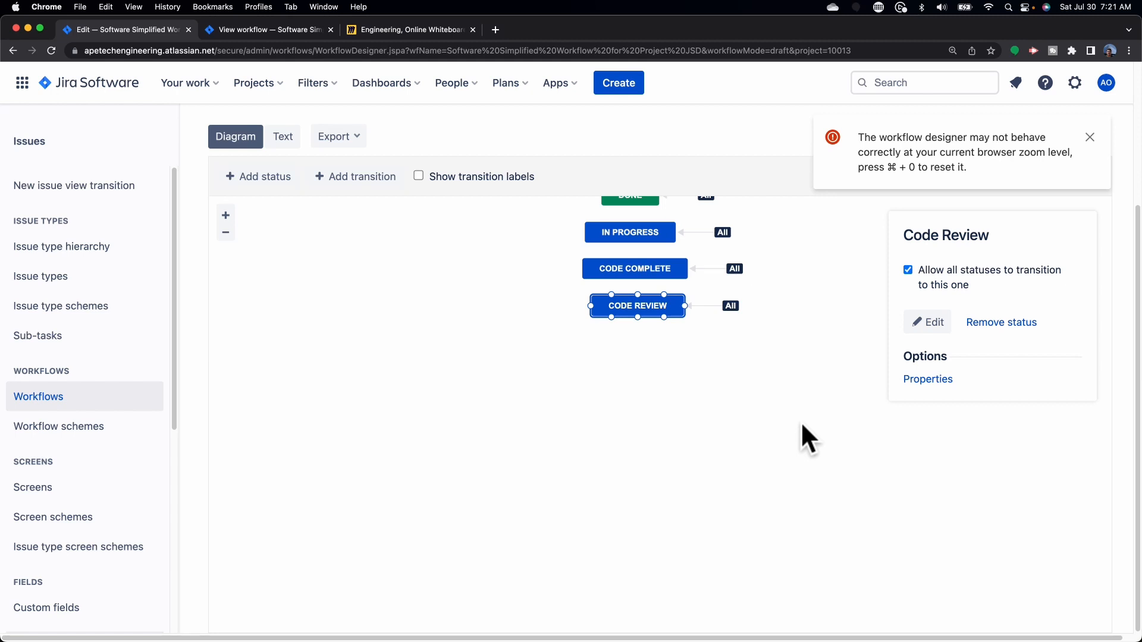
pyautogui.click(277, 177)
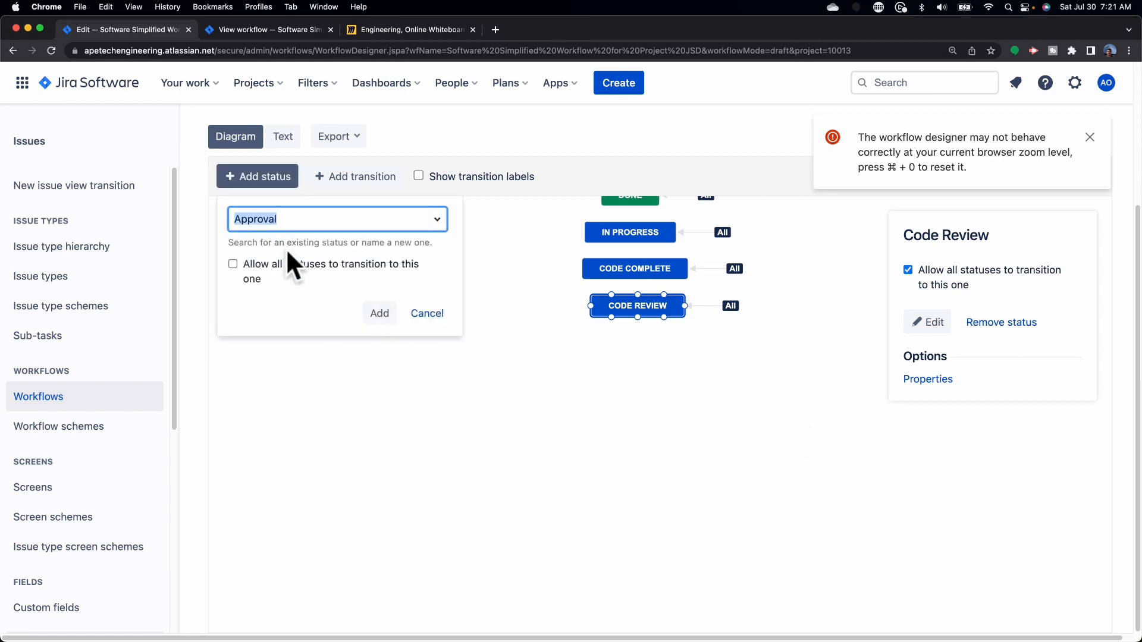
pyautogui.write('Ready for QA')
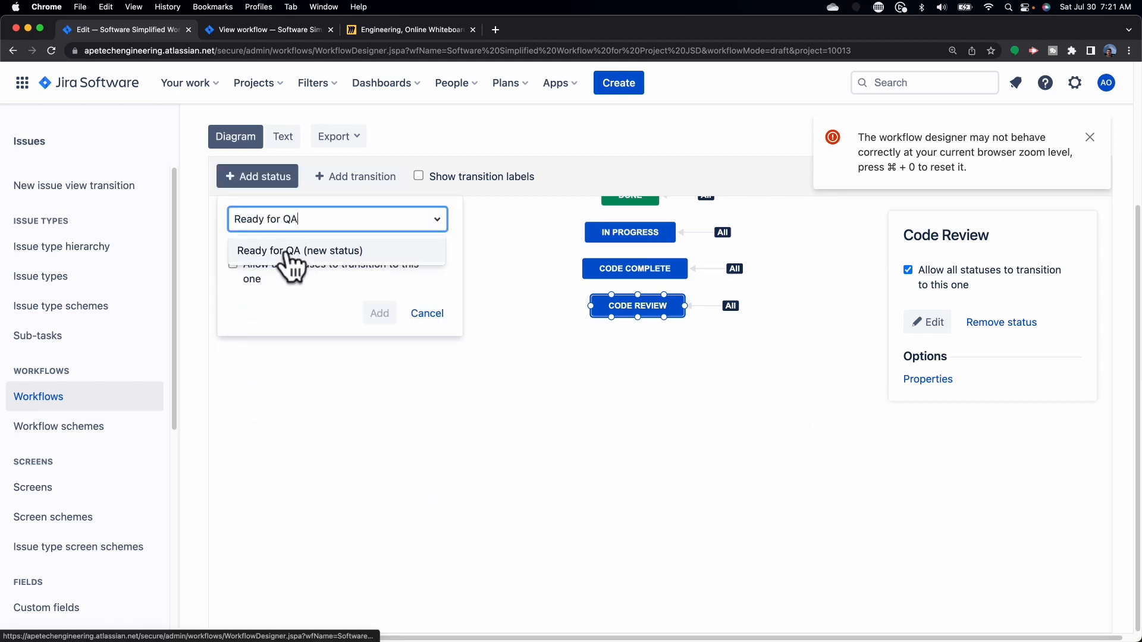
pyautogui.click(287, 250)
pyautogui.click(233, 264)
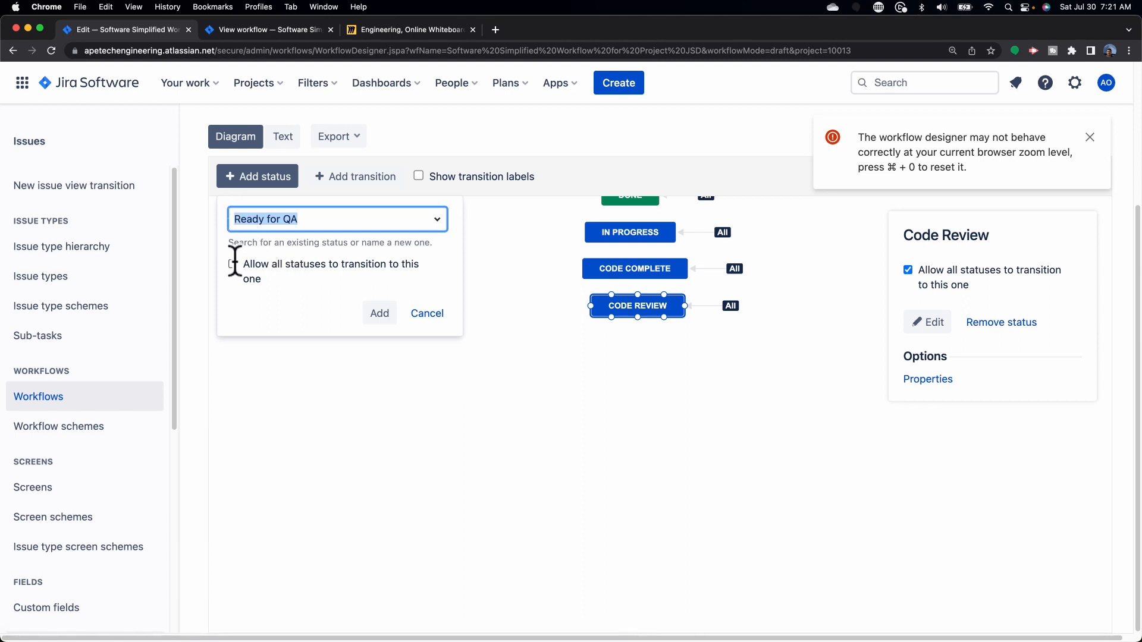
pyautogui.click(379, 313)
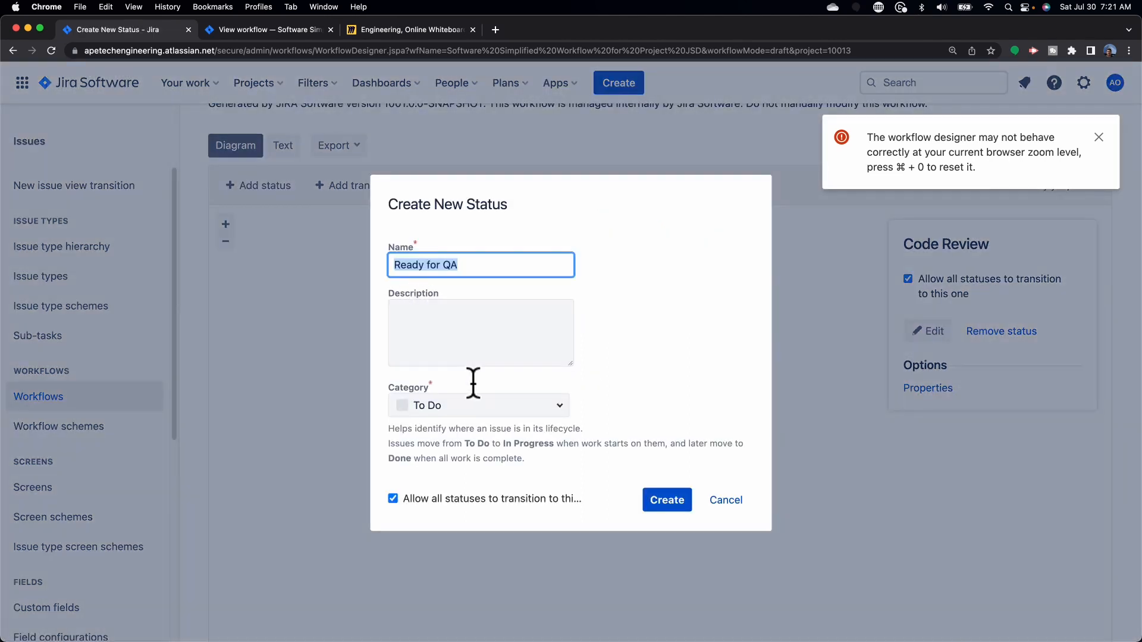
pyautogui.click(484, 405)
pyautogui.click(434, 438)
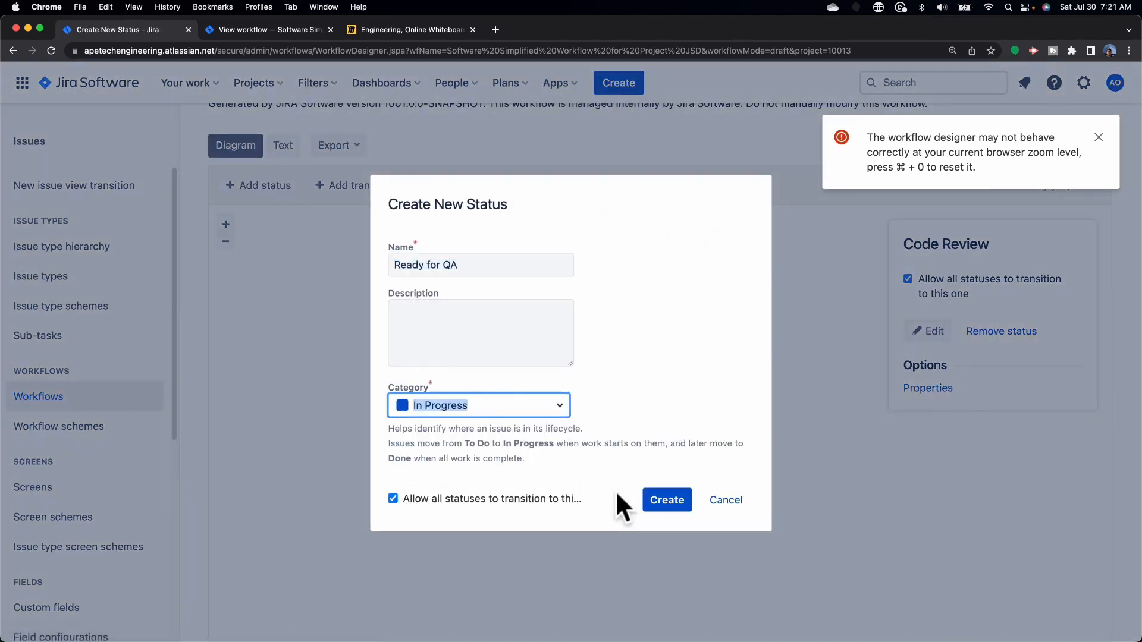
pyautogui.click(654, 518)
pyautogui.moveTo(670, 288); pyautogui.dragTo(645, 356)
# Create an In QA status in the In Progress category, allow all statuses to transition to it, and place it below Ready for QA.
pyautogui.click(237, 184)
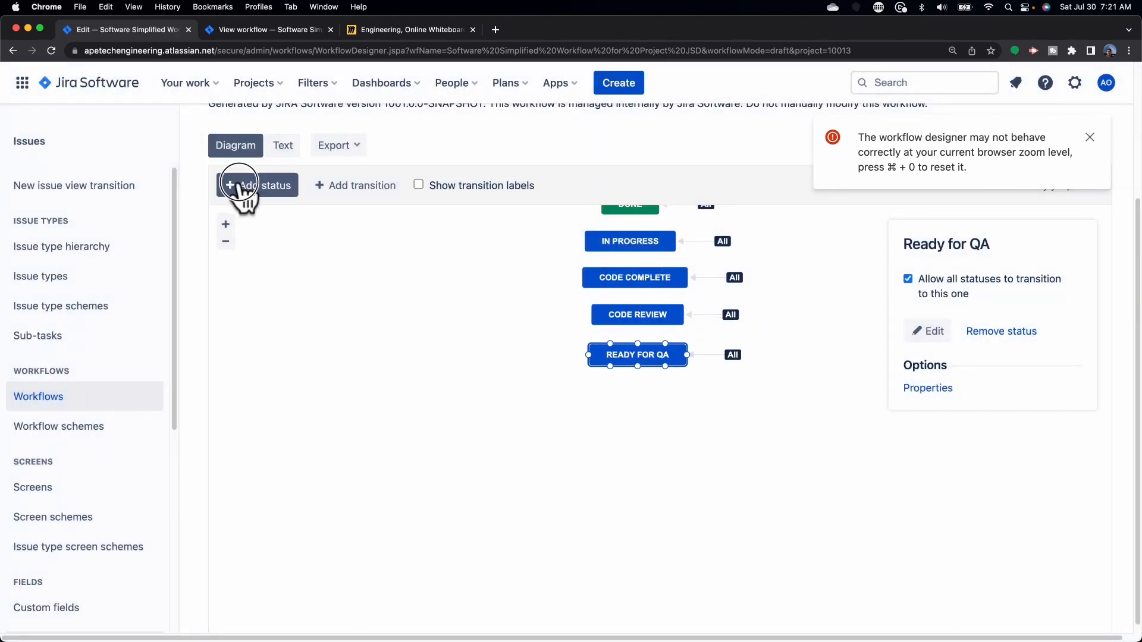
pyautogui.write('In QA')
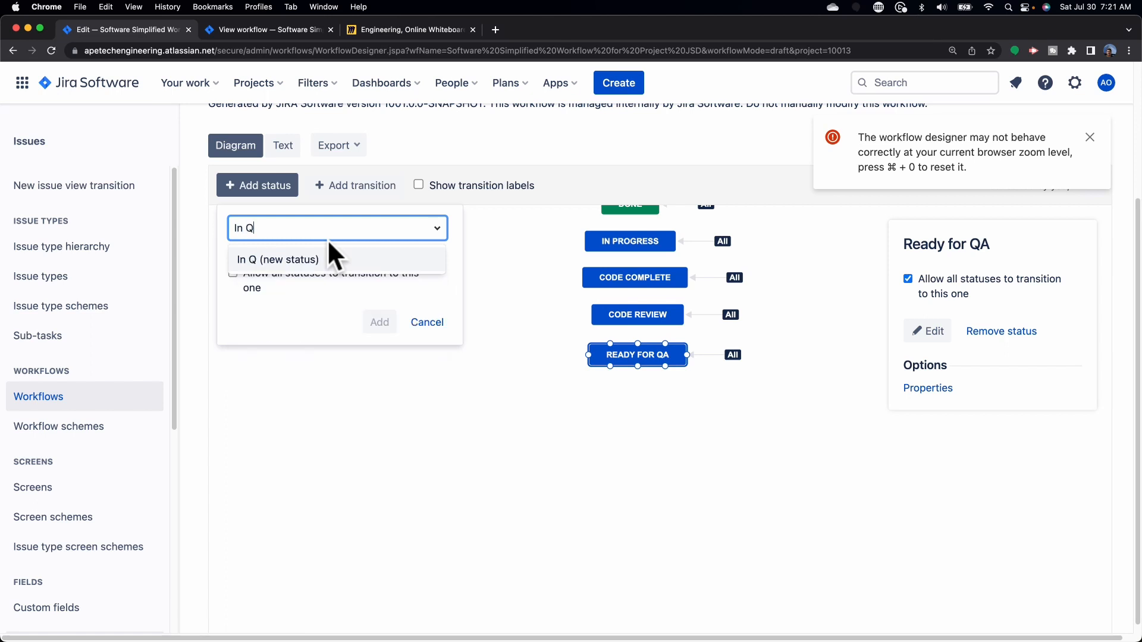
pyautogui.click(324, 259)
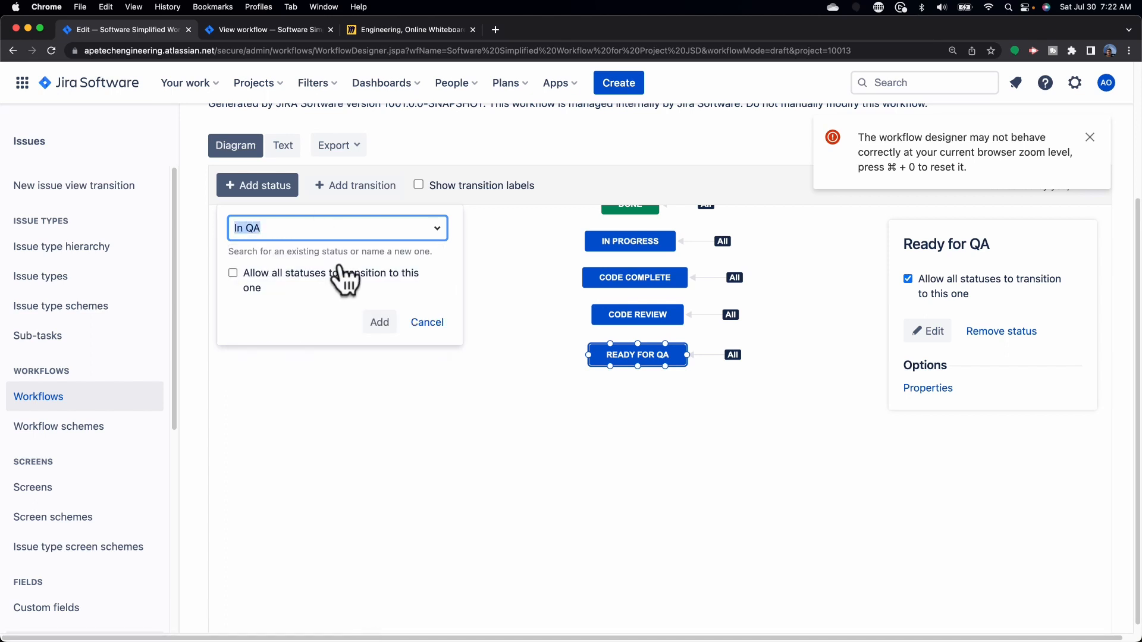
pyautogui.click(383, 272)
pyautogui.click(380, 324)
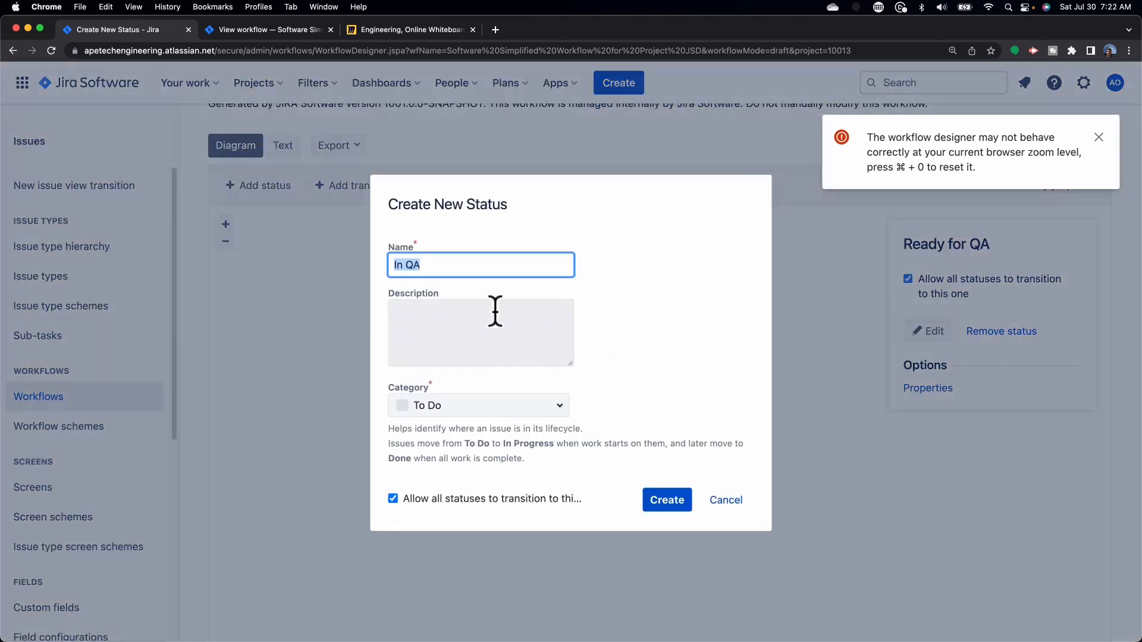
pyautogui.click(515, 408)
pyautogui.click(517, 436)
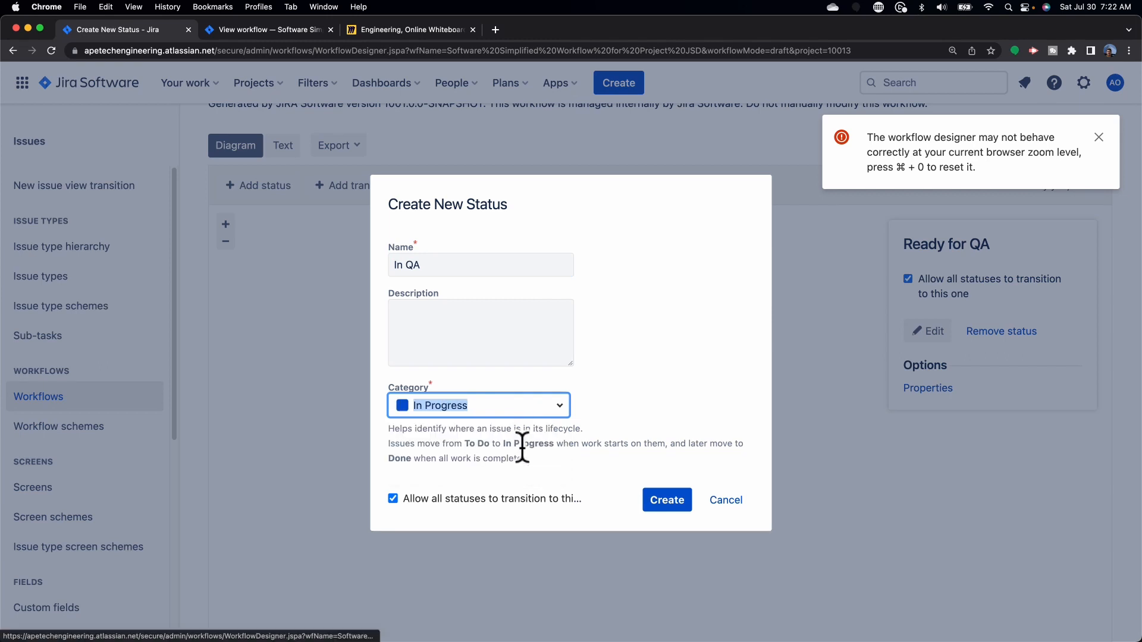
pyautogui.click(667, 499)
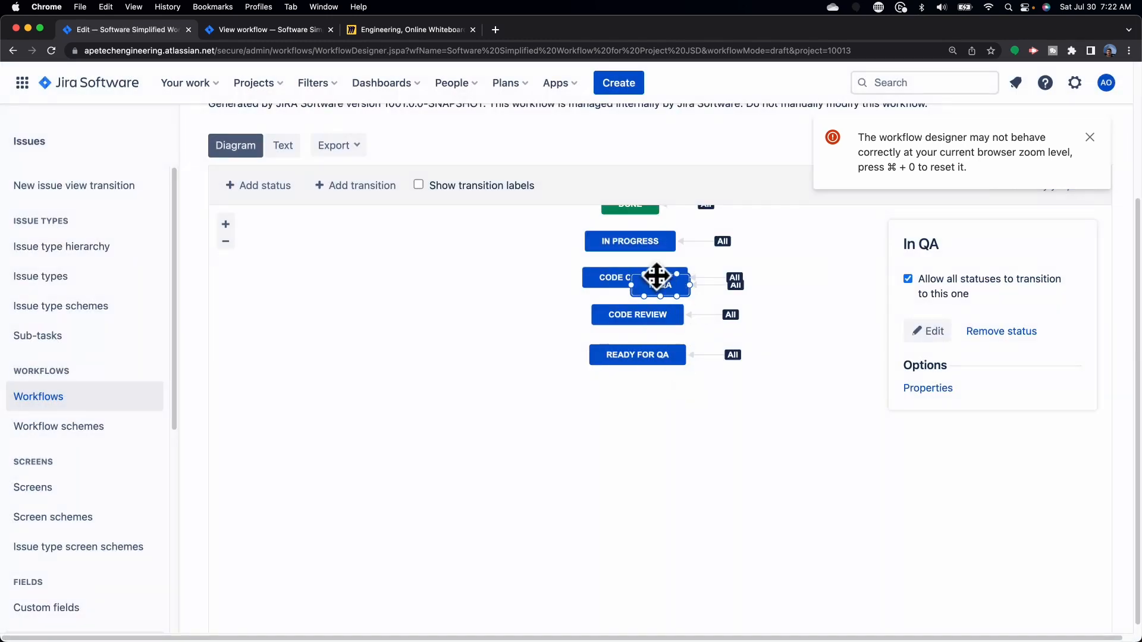
pyautogui.moveTo(662, 285); pyautogui.dragTo(647, 395)
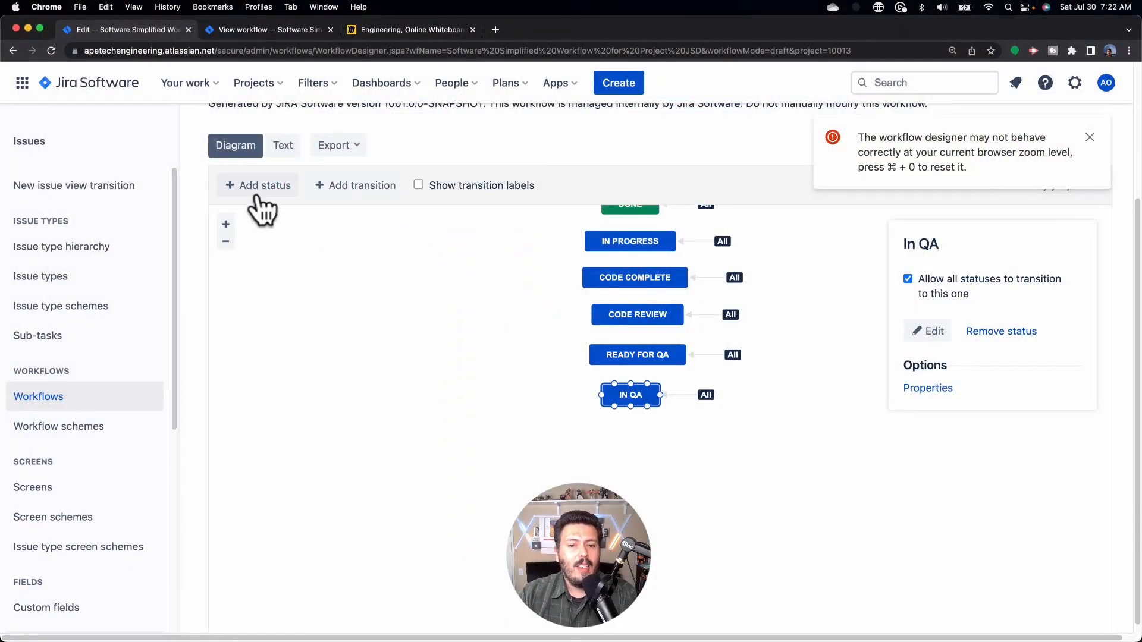
# Move the Done status below In QA in the diagram and dismiss the browser zoom warning.
pyautogui.scroll(1, 467, 299)
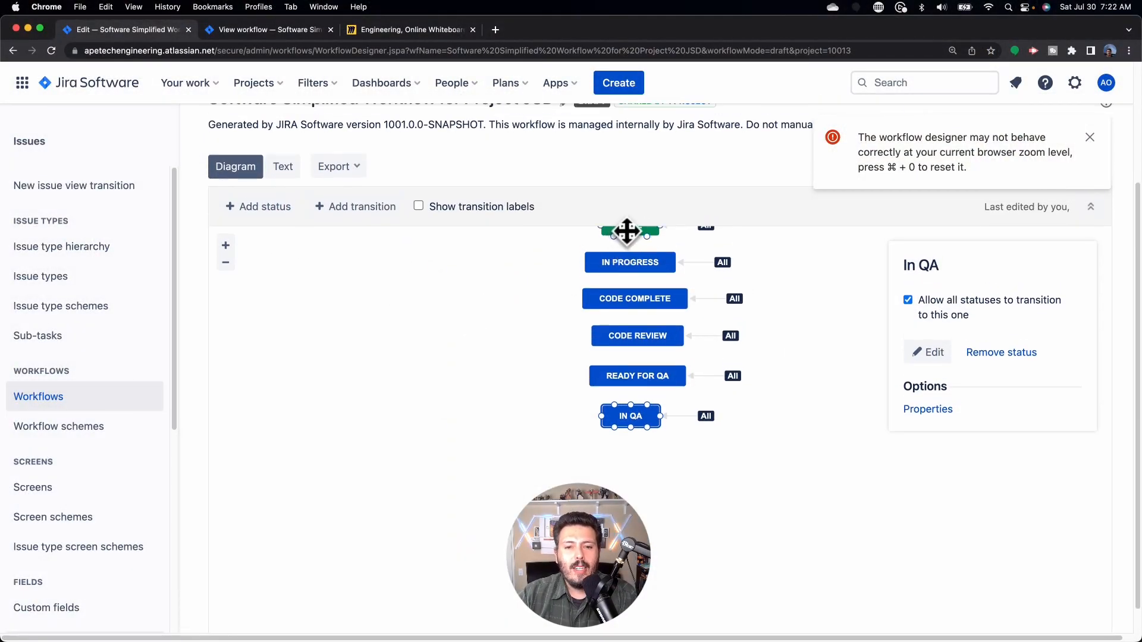
pyautogui.moveTo(626, 231); pyautogui.dragTo(627, 463)
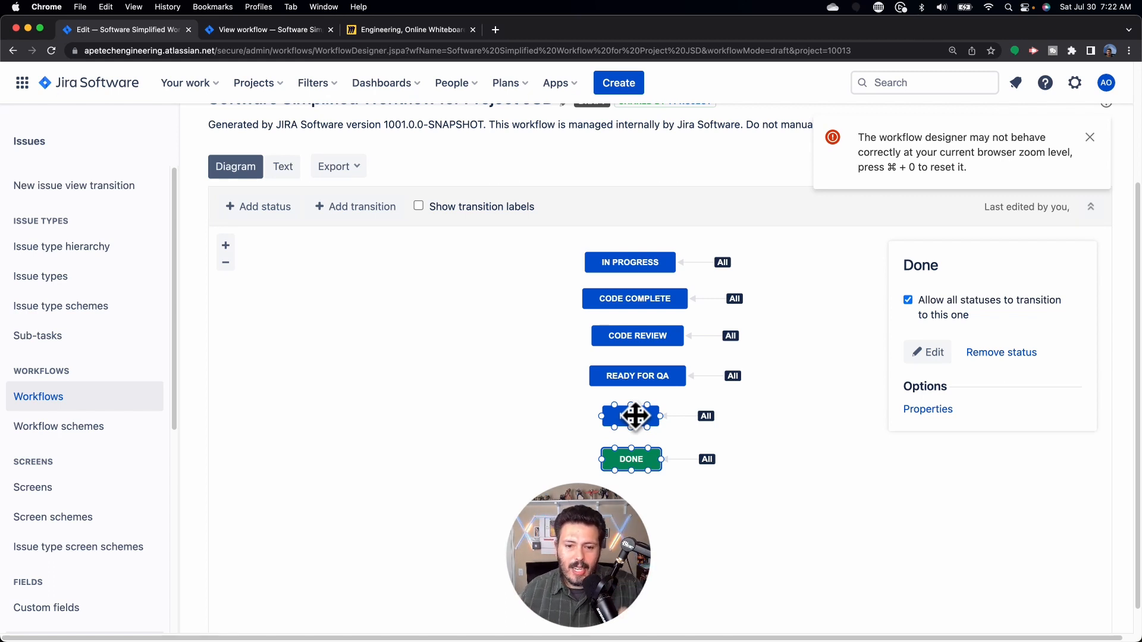
pyautogui.click(1089, 138)
# Publish the draft workflow without saving a backup copy.
pyautogui.scroll(3, 779, 280)
pyautogui.scroll(1, 775, 265)
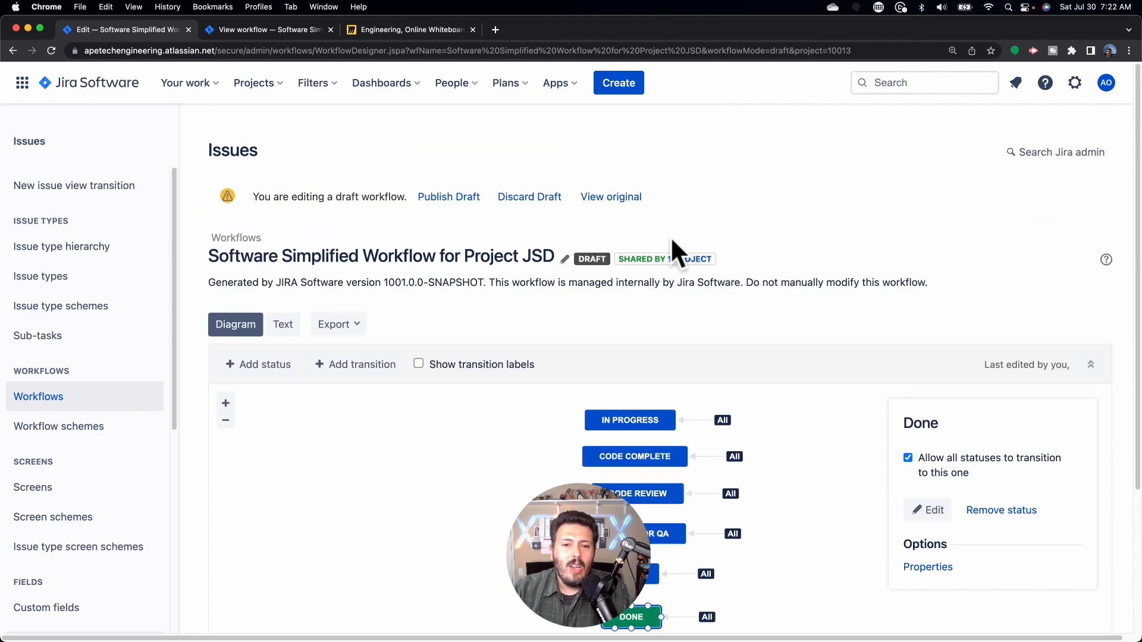
pyautogui.click(458, 199)
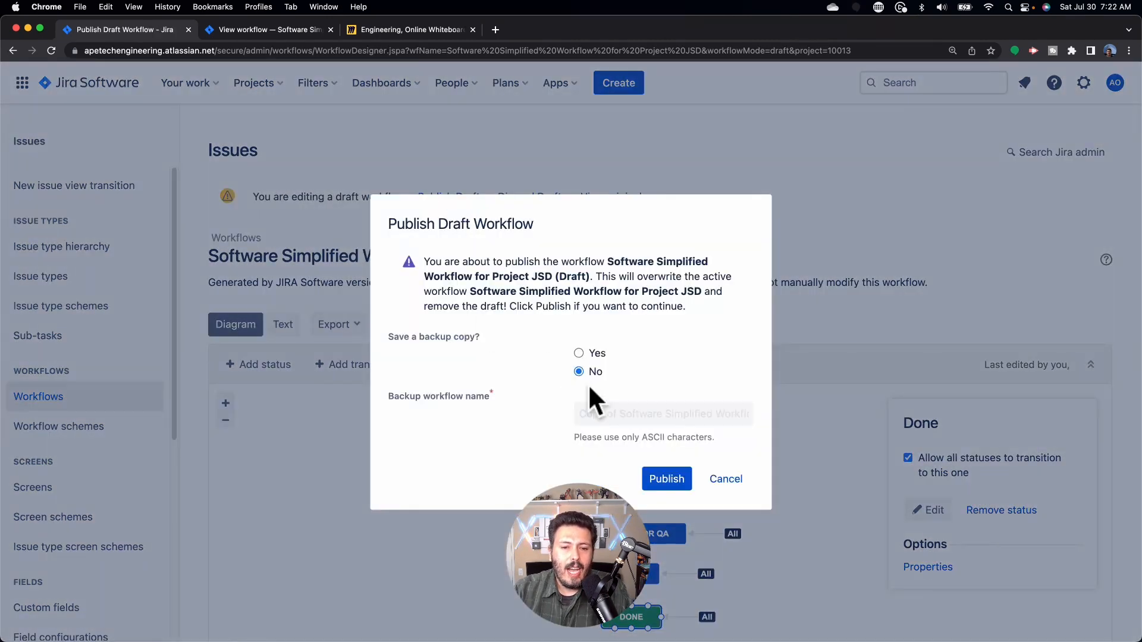
pyautogui.click(661, 479)
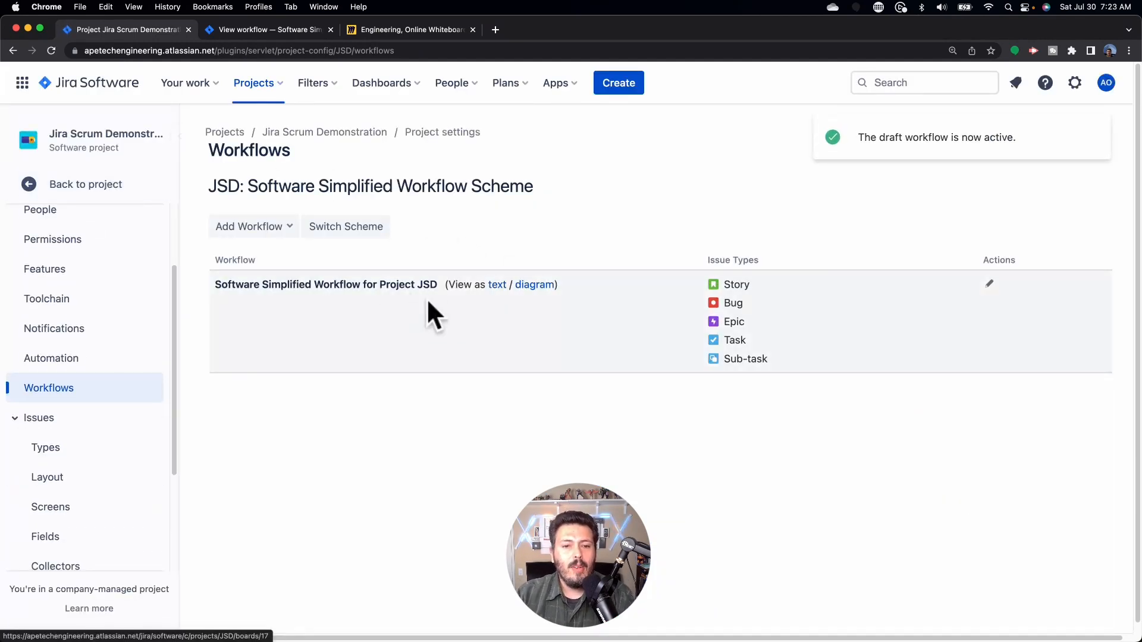
# View the published workflow's diagram to check the order of its statuses, and close it.
pyautogui.click(544, 284)
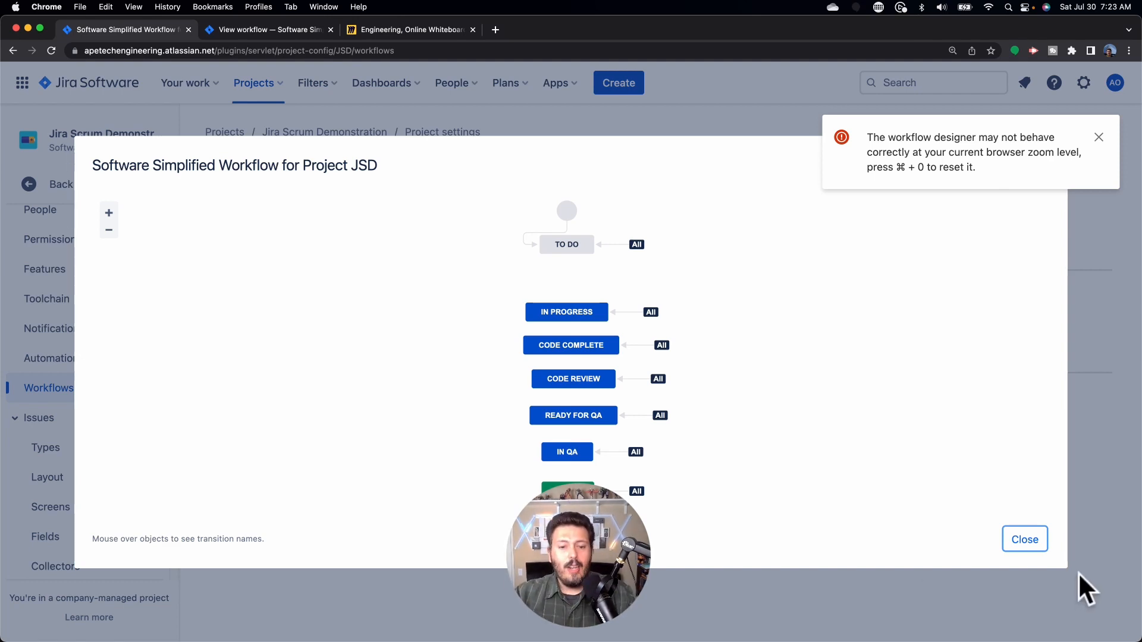
pyautogui.click(1032, 533)
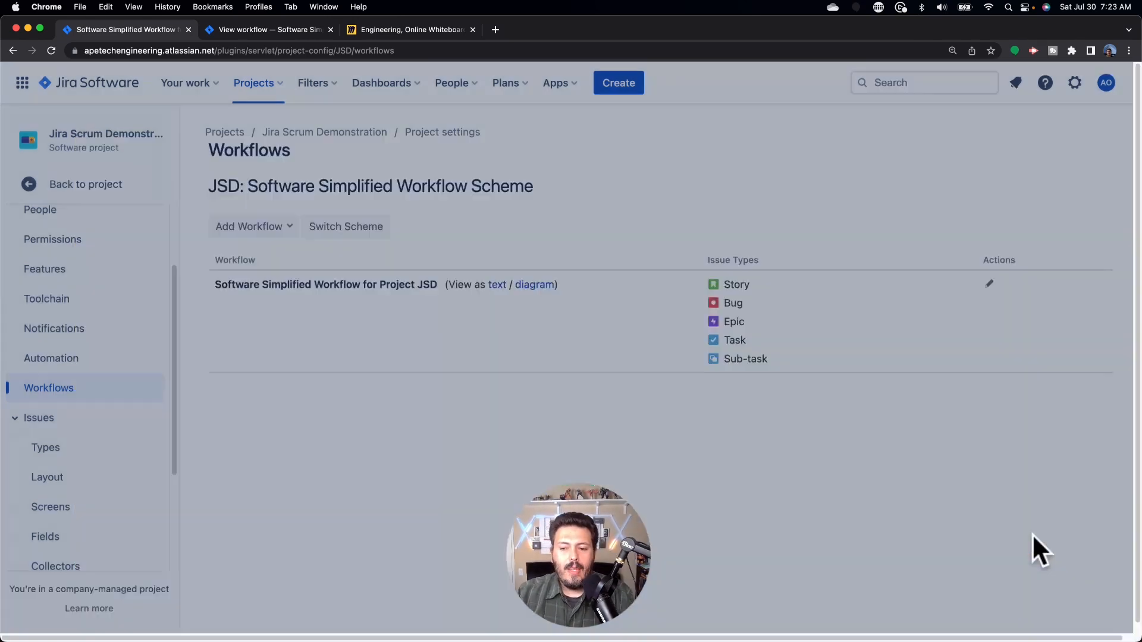
# Leave the project settings and return to the JSD board's active sprint.
pyautogui.click(65, 184)
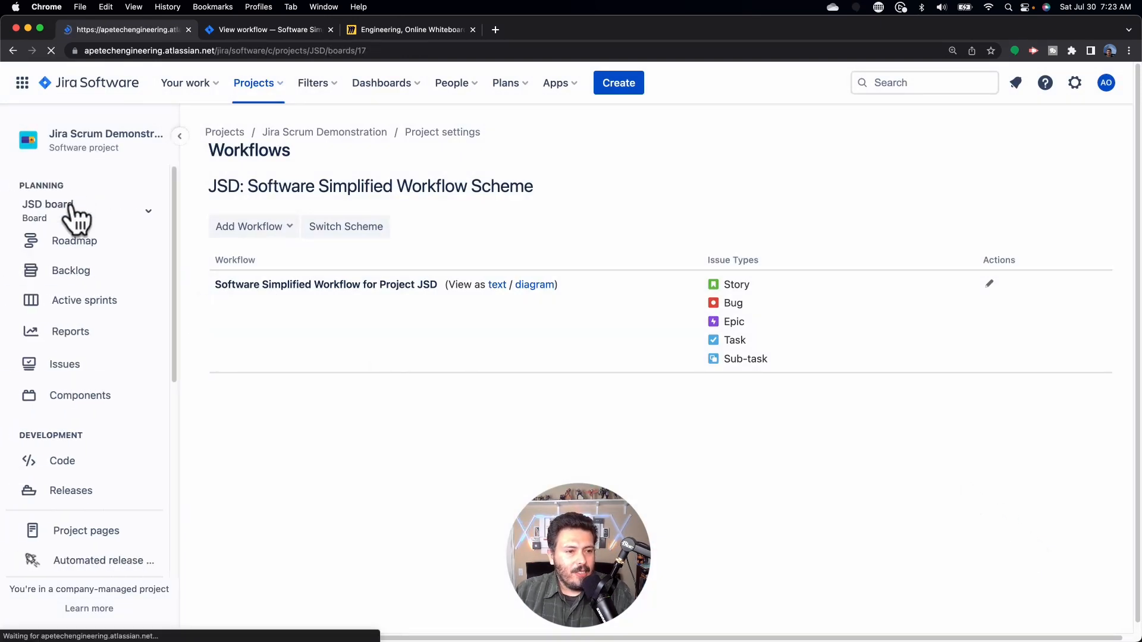
pyautogui.click(73, 204)
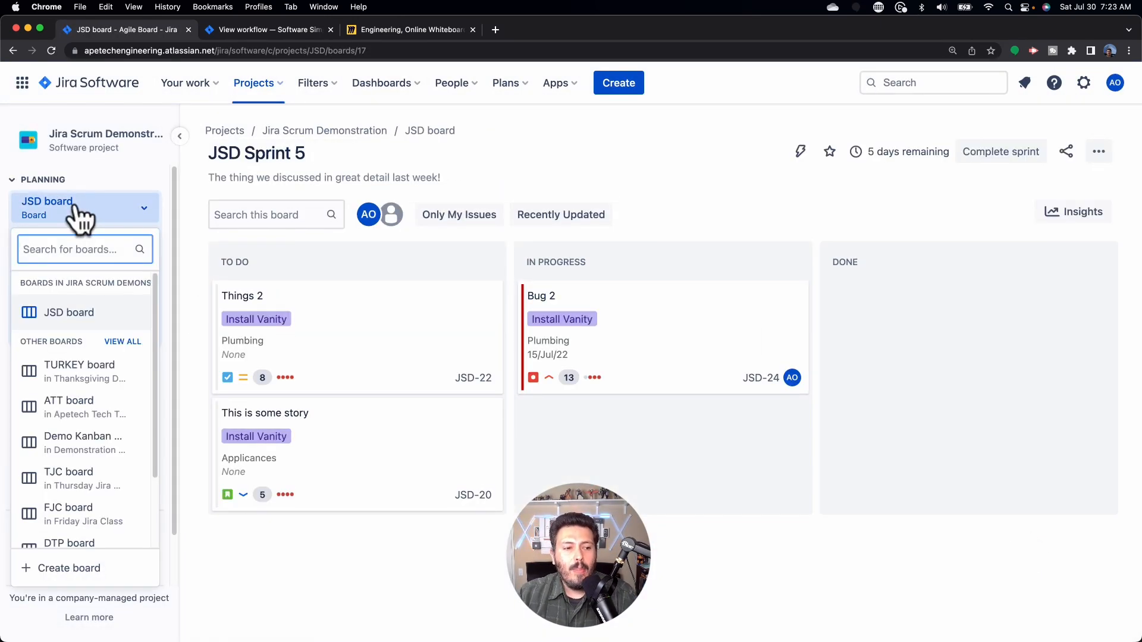
pyautogui.click(74, 205)
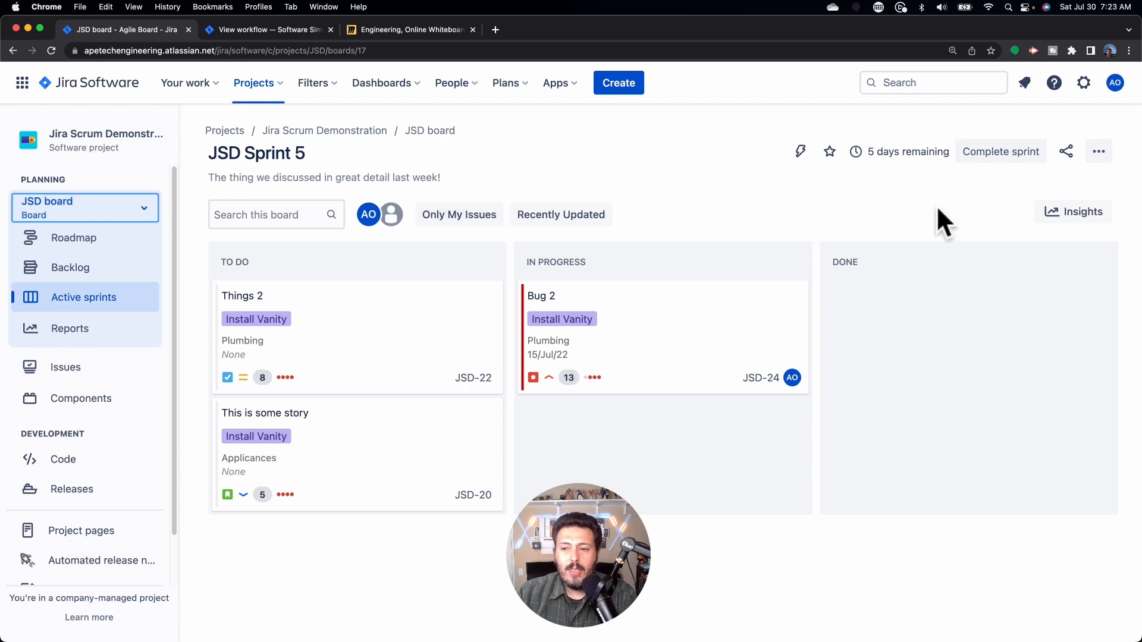
# In the JSD board's column settings, add a Code Complete column and a Code Review column.
pyautogui.click(1095, 154)
pyautogui.click(1064, 181)
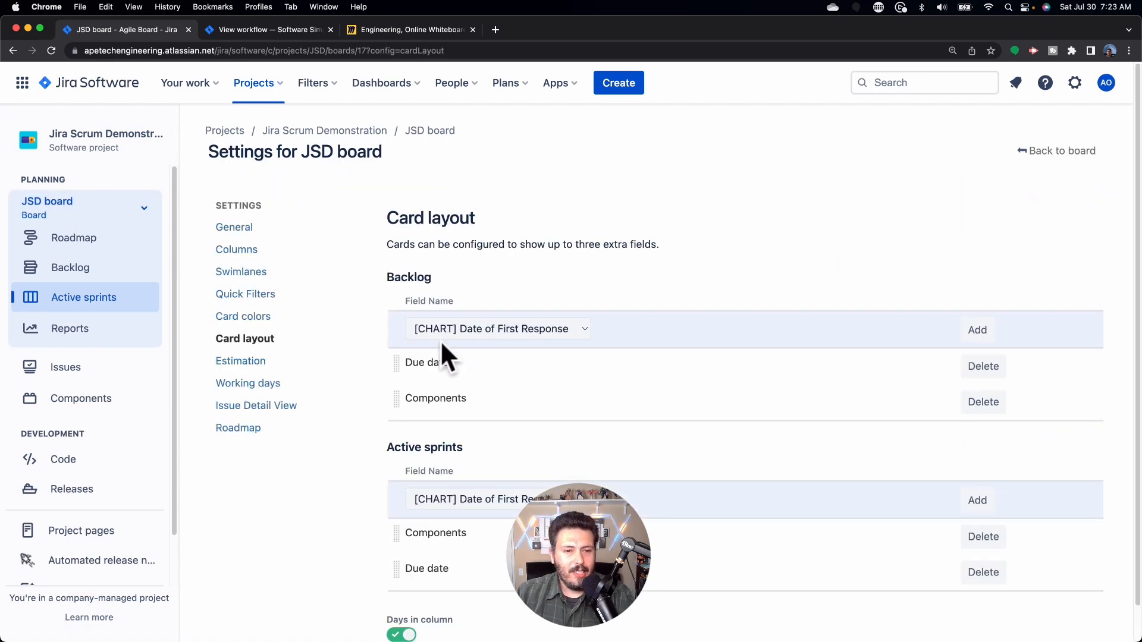
pyautogui.click(293, 251)
pyautogui.scroll(-2, 535, 417)
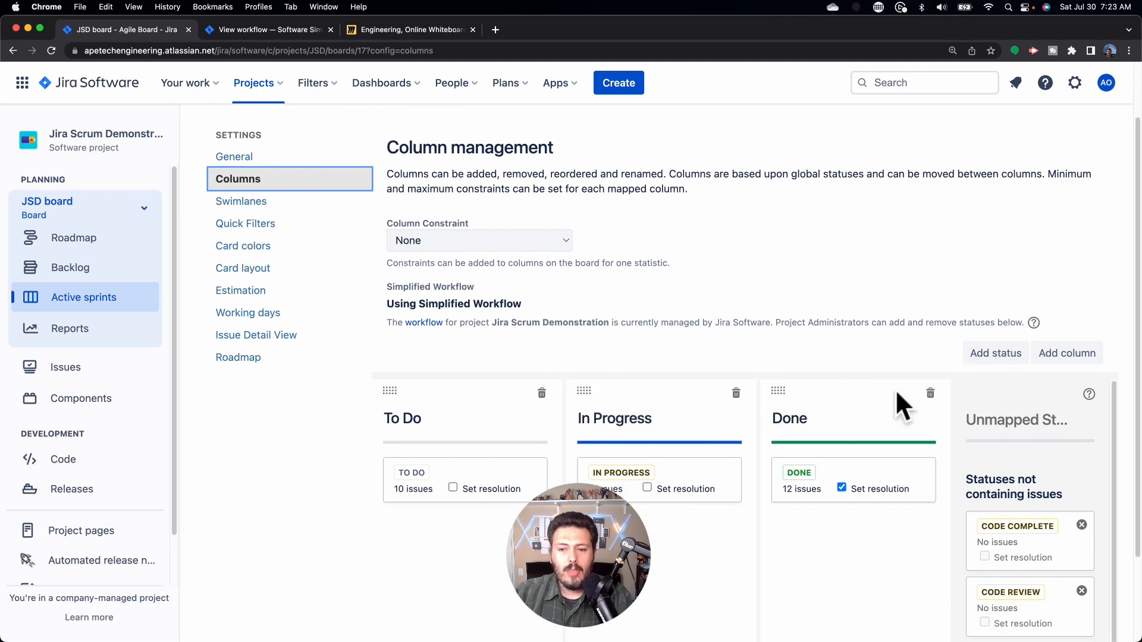
pyautogui.click(1068, 353)
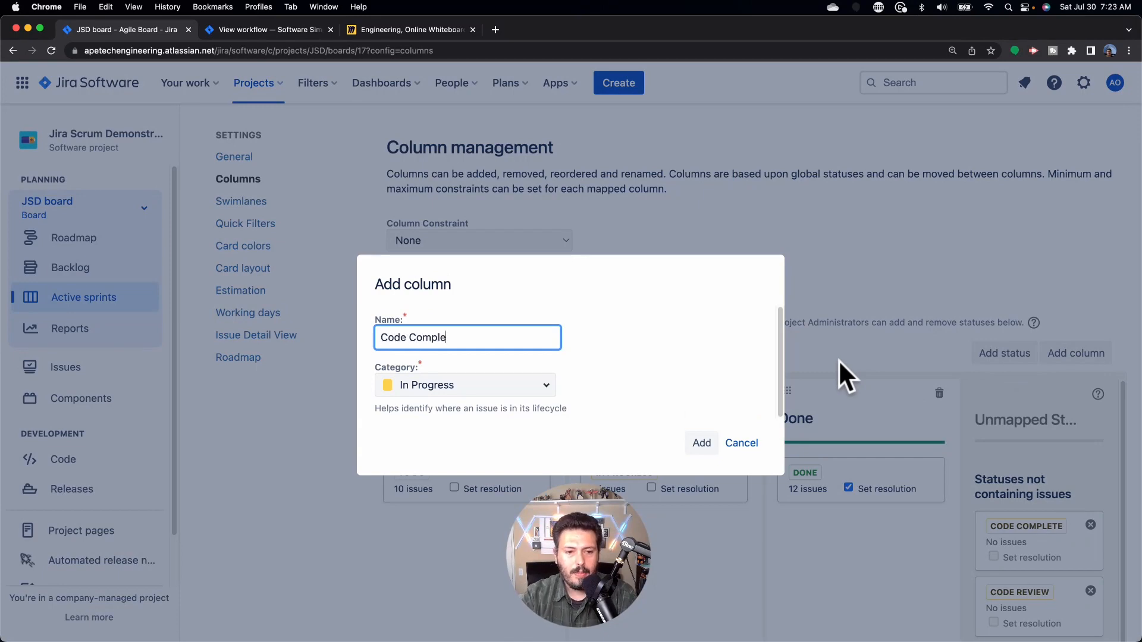
pyautogui.click(701, 443)
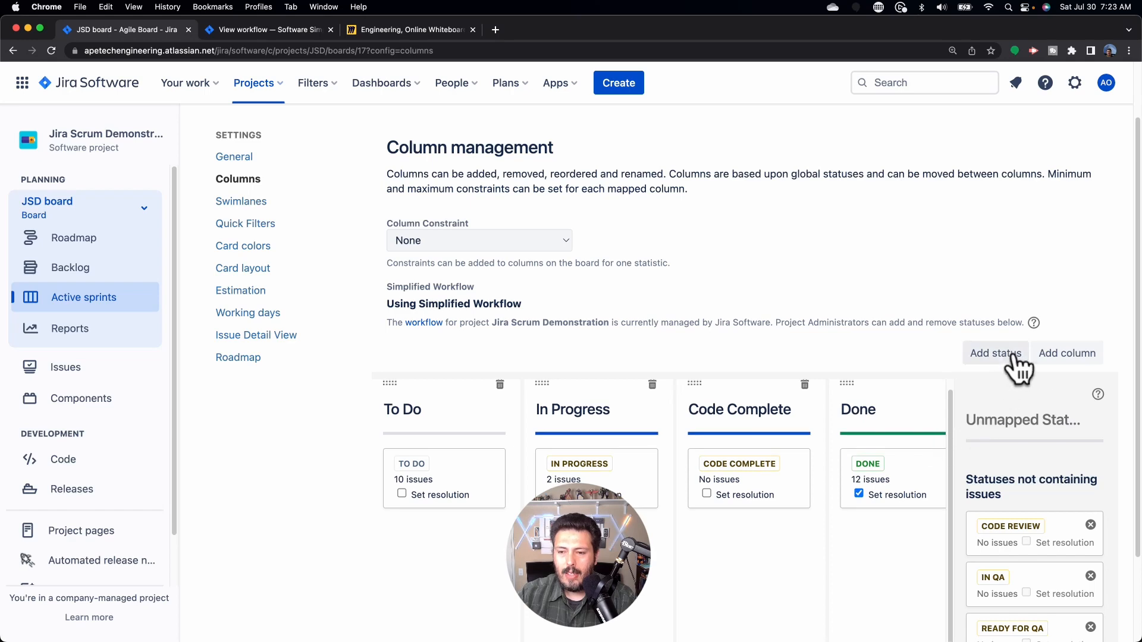
pyautogui.click(1052, 354)
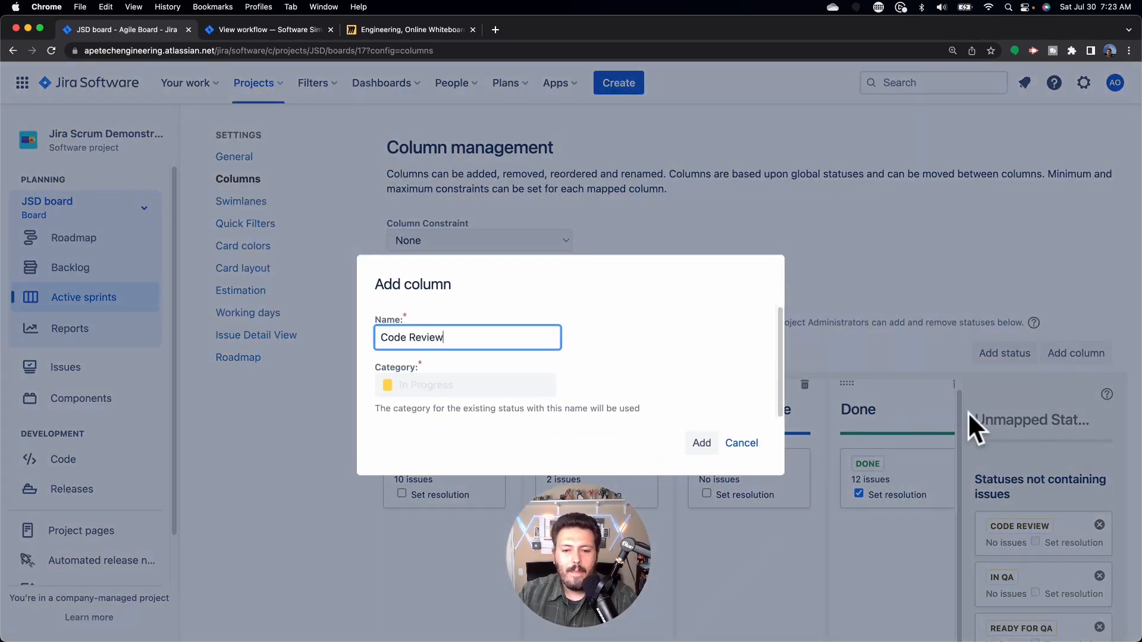
pyautogui.click(705, 443)
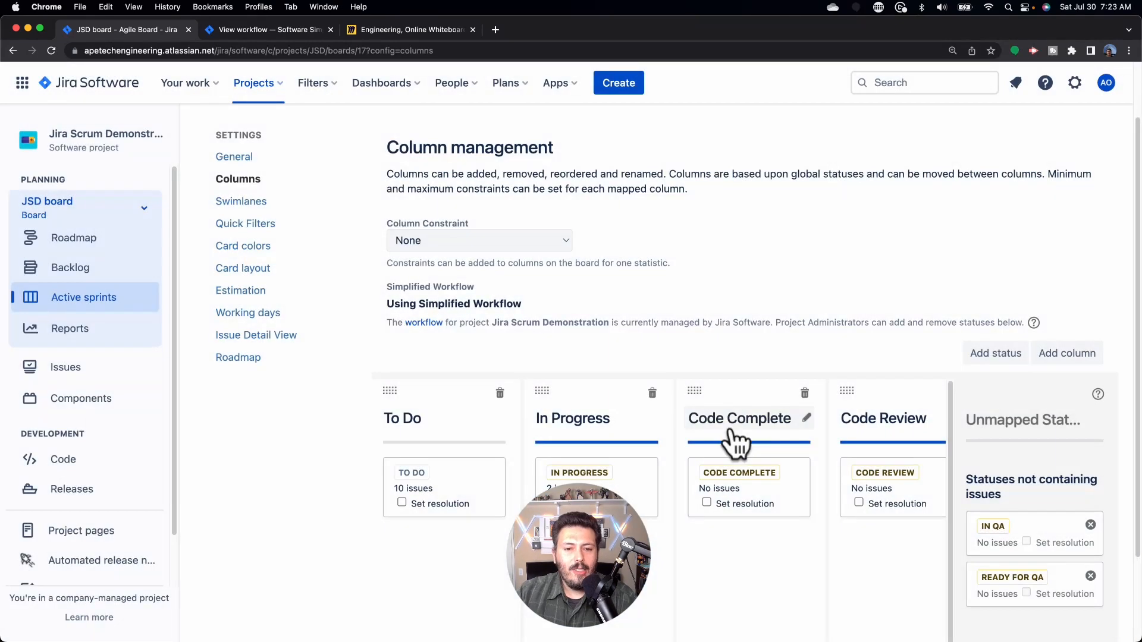
# Unmap the Done status from the JSD board's Done column and map Ready for QA to that column.
pyautogui.scroll(-3, 955, 358)
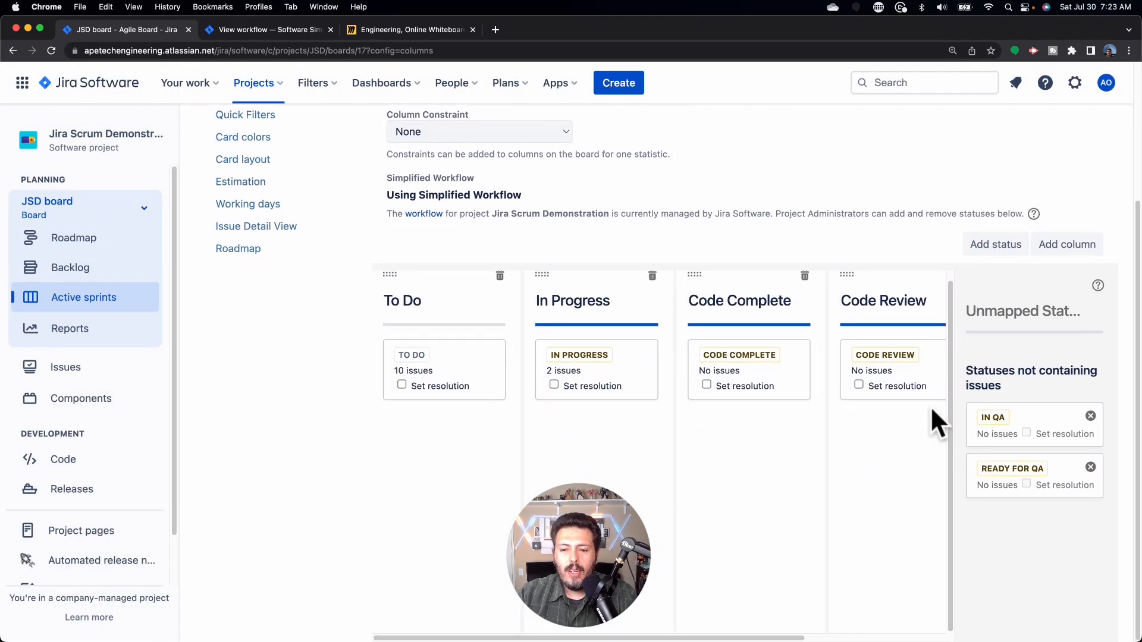
pyautogui.moveTo(727, 640); pyautogui.dragTo(869, 639)
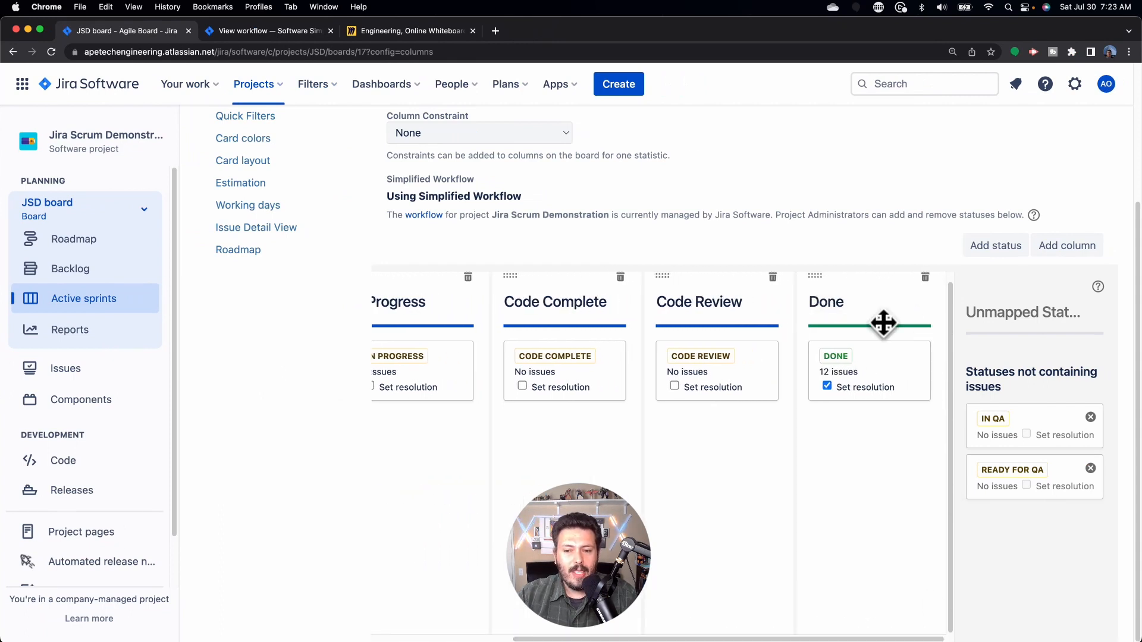
pyautogui.scroll(1, 884, 323)
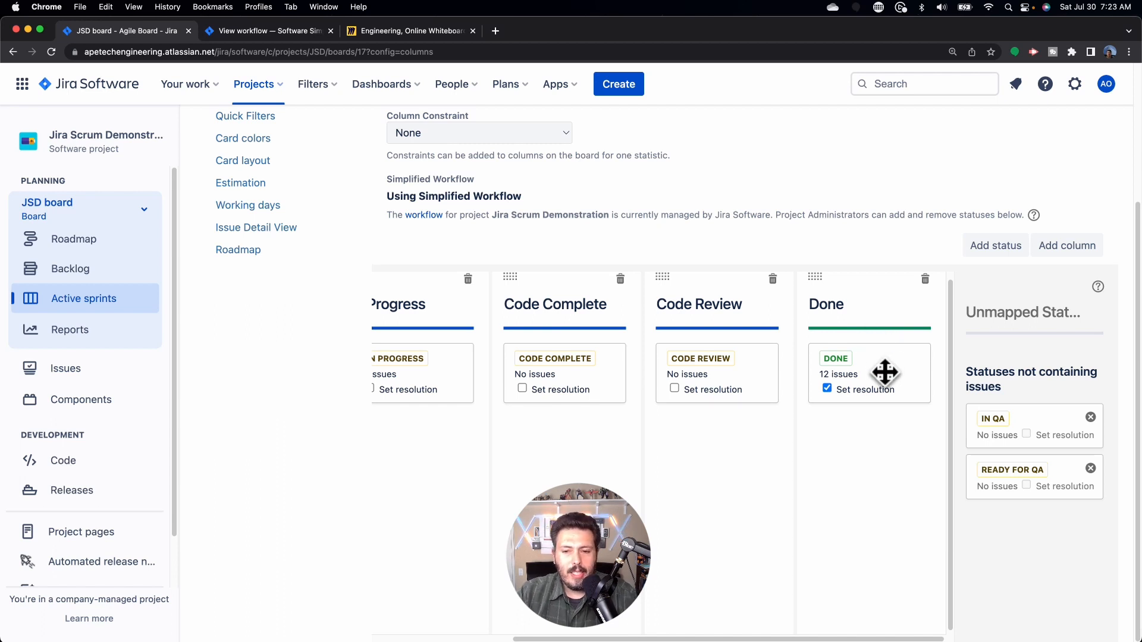
pyautogui.moveTo(864, 370); pyautogui.dragTo(1030, 553)
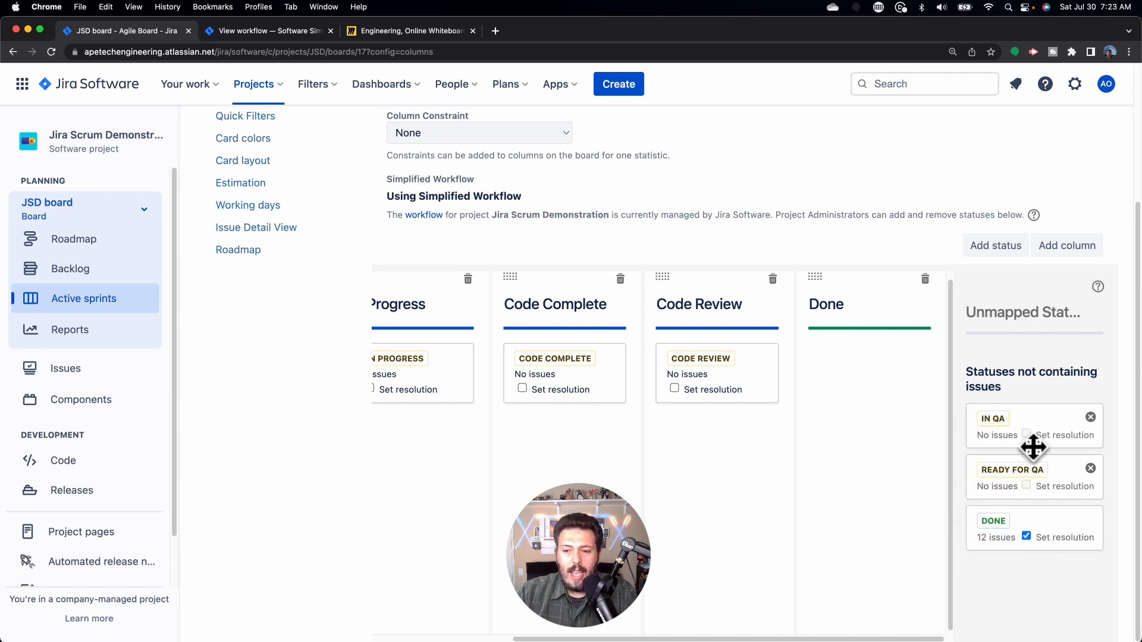
pyautogui.moveTo(1048, 490); pyautogui.dragTo(882, 370)
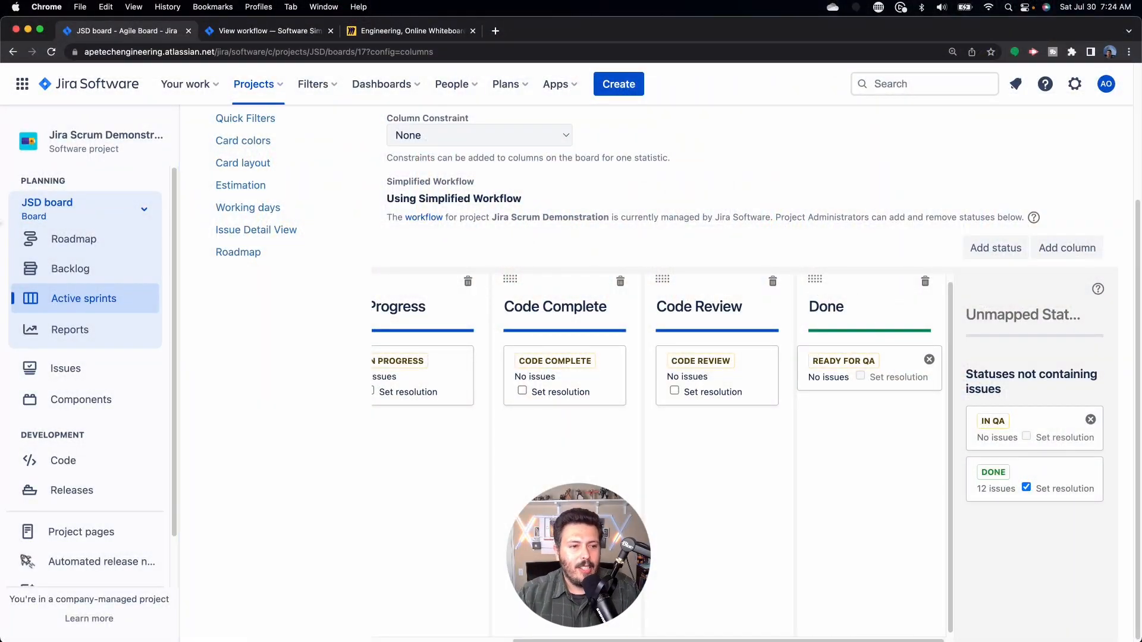
# Create a Kanban board named QA Board from the existing Jira Scrum Demonstration (JSD) project.
pyautogui.click(109, 203)
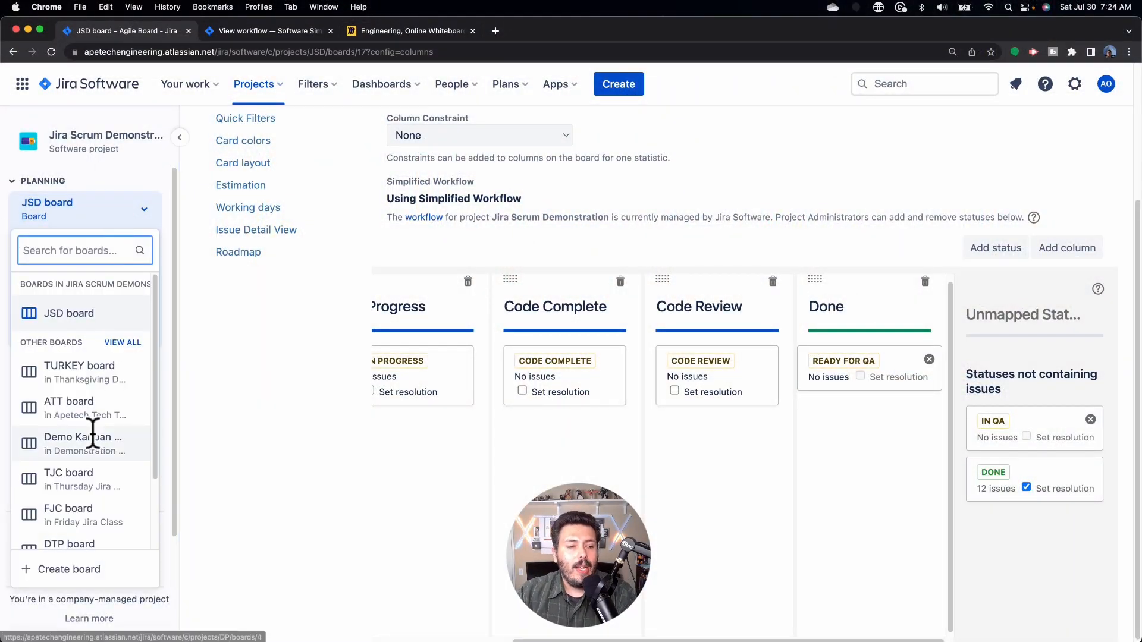
pyautogui.click(83, 571)
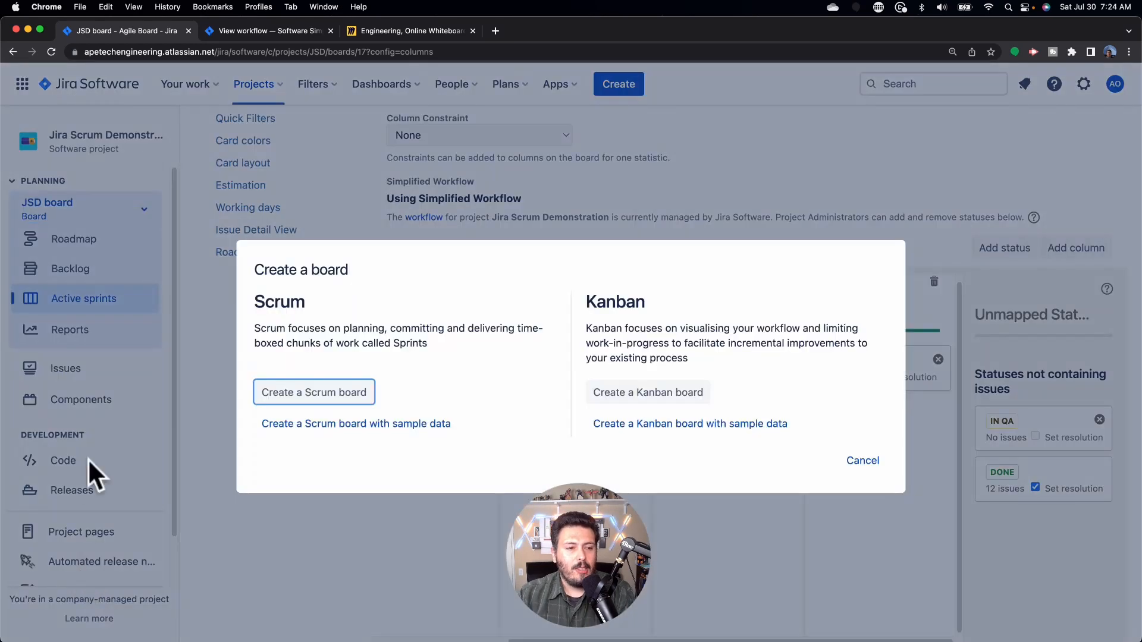
pyautogui.click(612, 398)
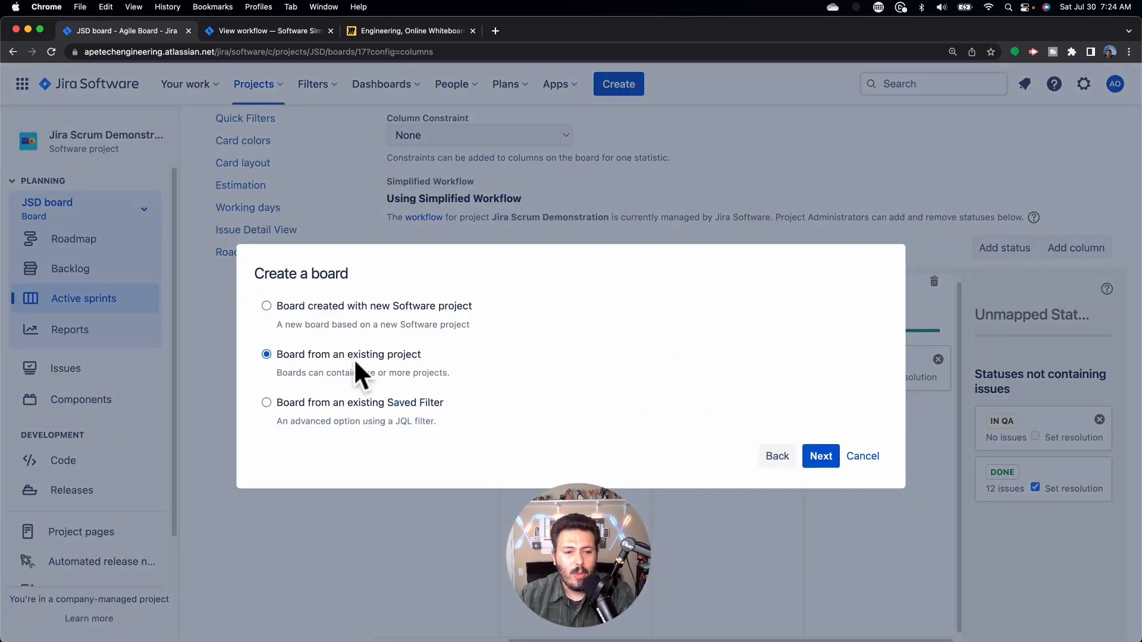
pyautogui.click(827, 458)
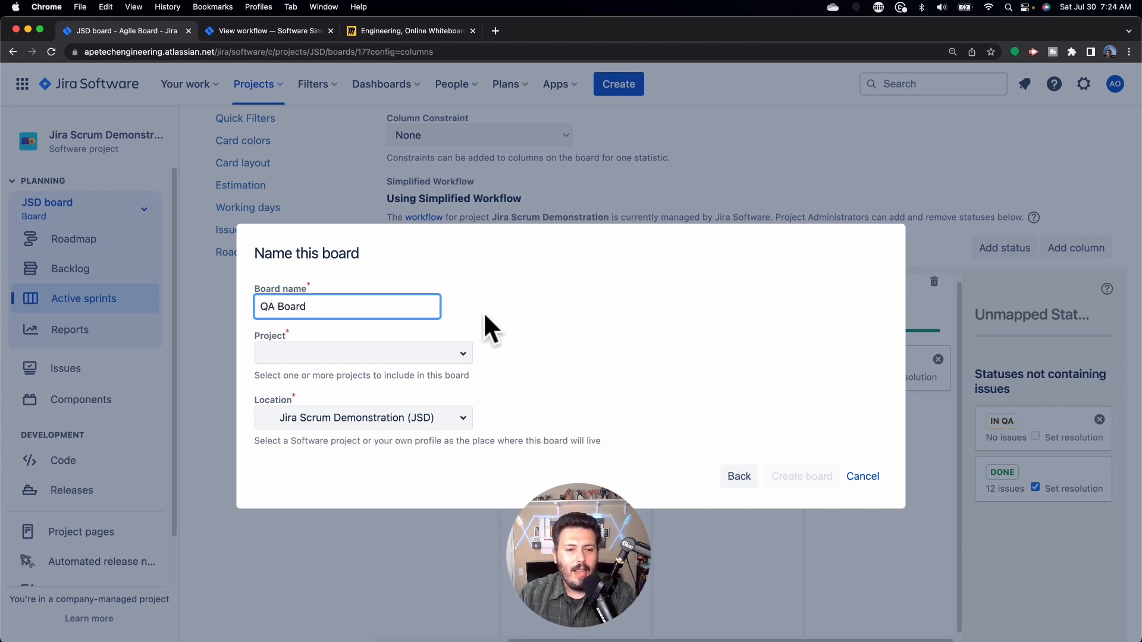
pyautogui.click(441, 352)
pyautogui.write('JSD')
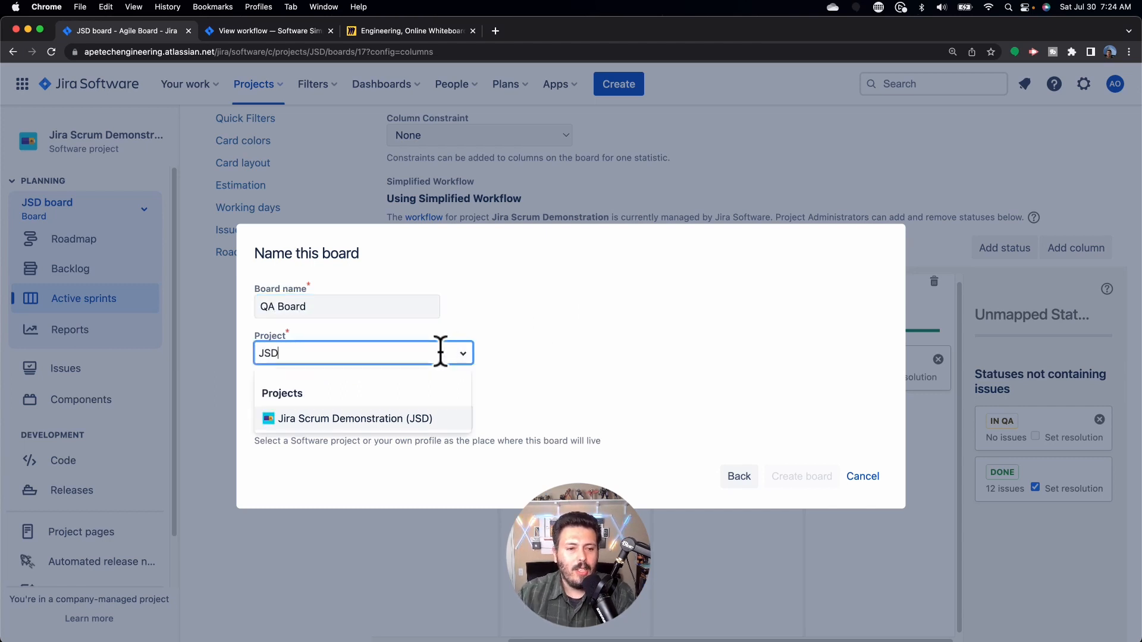
pyautogui.click(437, 417)
pyautogui.click(801, 483)
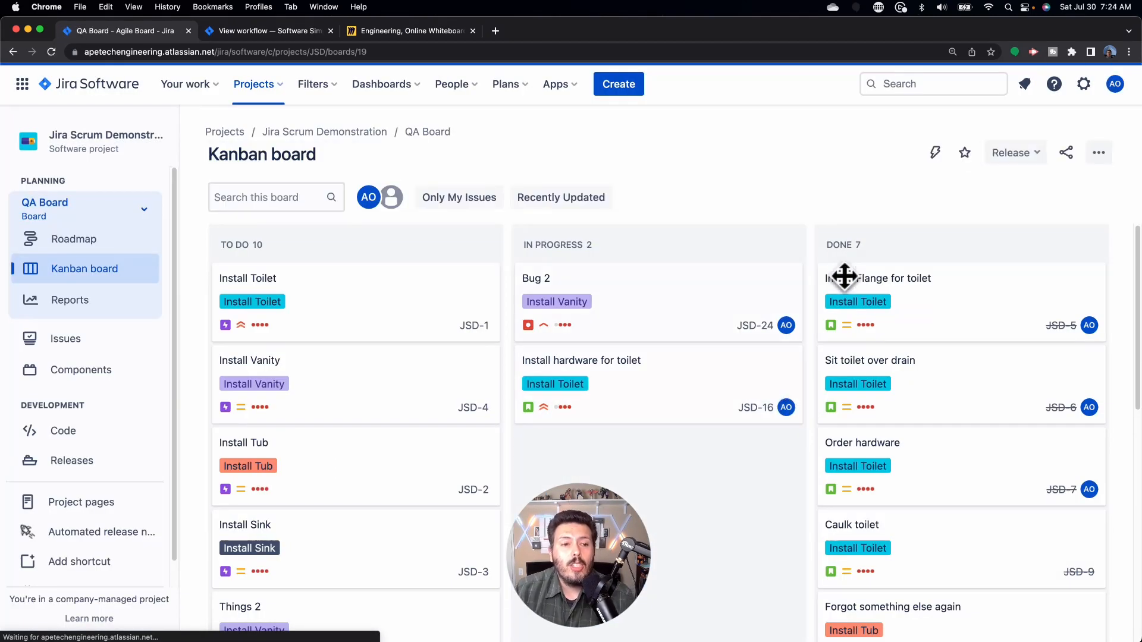
# In the QA Board's column settings, unmap the To Do, In Progress, Code Review and Code Complete statuses.
pyautogui.click(1098, 154)
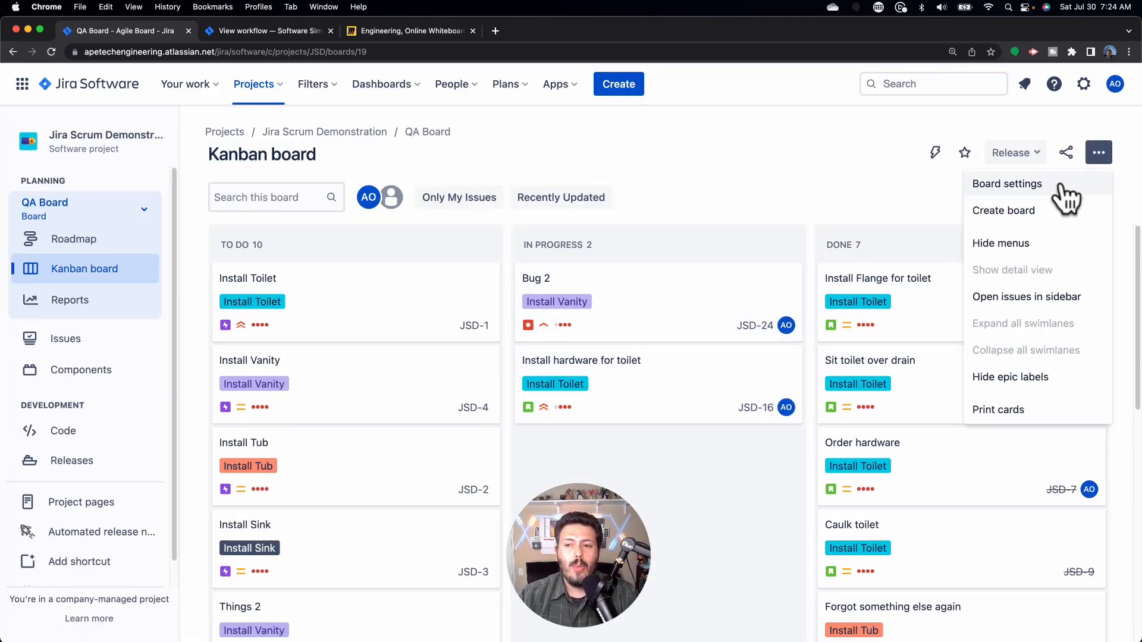
pyautogui.click(999, 185)
pyautogui.scroll(-3, 859, 421)
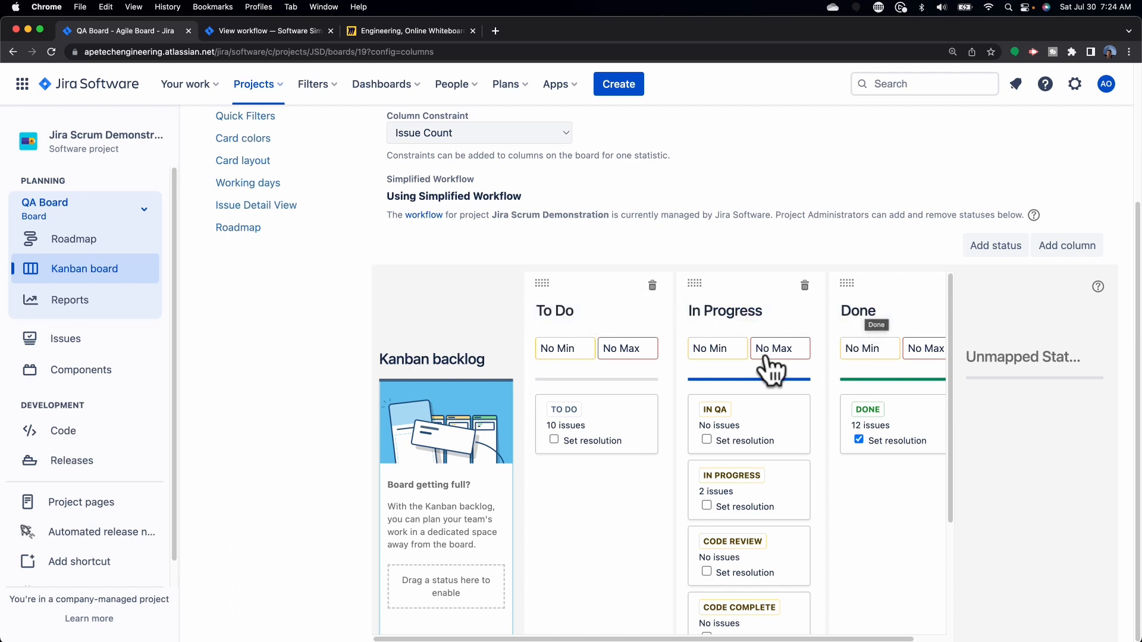
pyautogui.moveTo(616, 417); pyautogui.dragTo(1068, 428)
pyautogui.moveTo(708, 496); pyautogui.dragTo(981, 509)
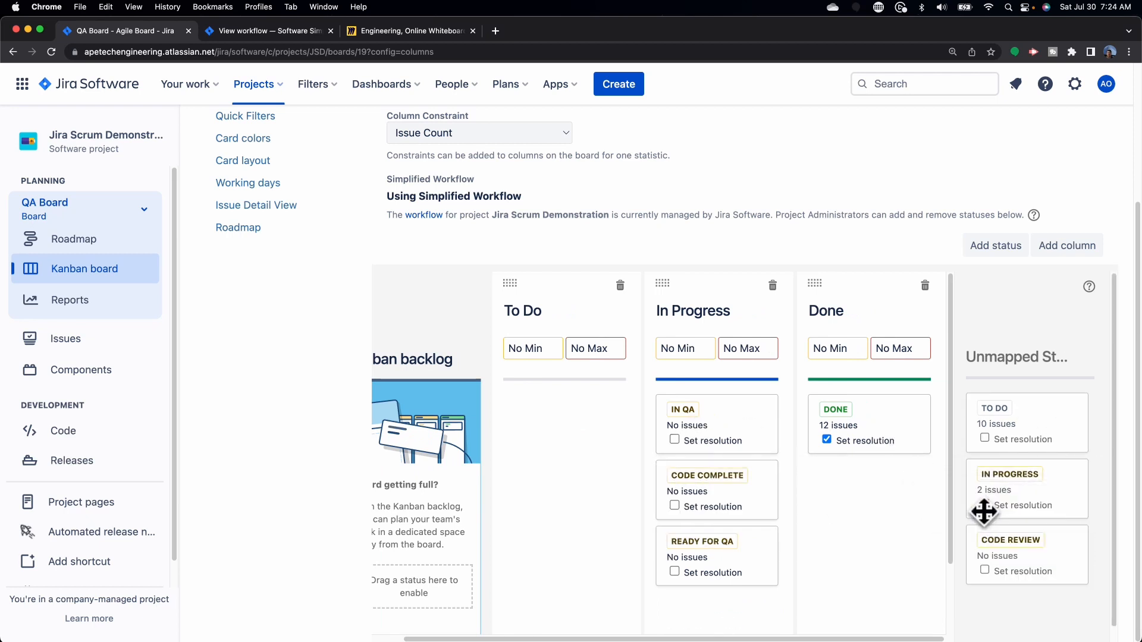
pyautogui.moveTo(678, 475); pyautogui.dragTo(990, 552)
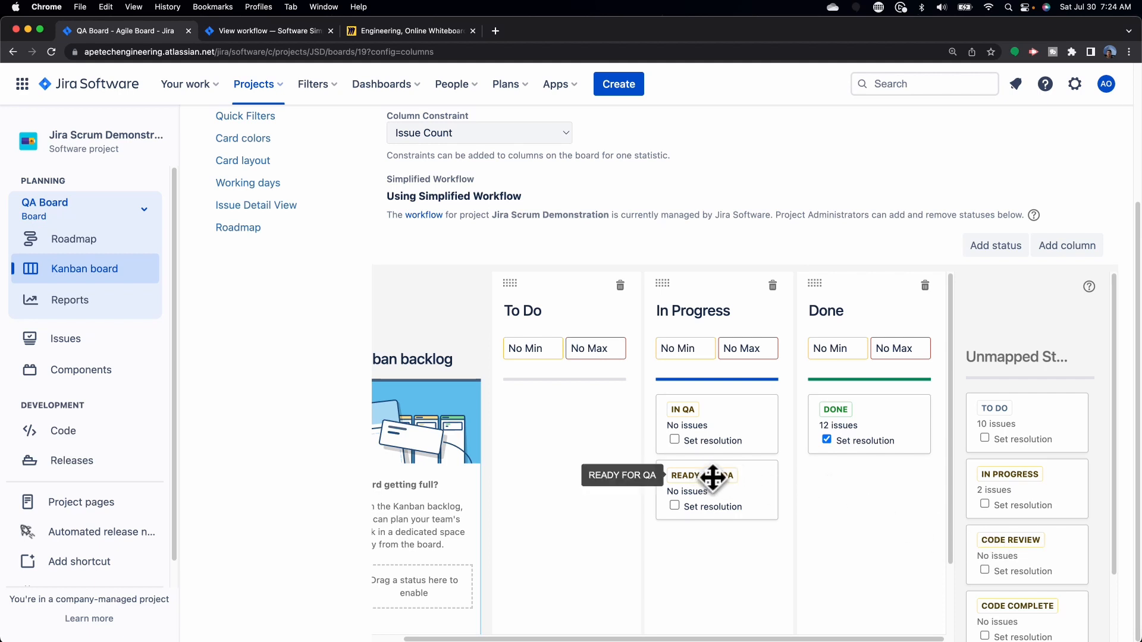
# Map the Ready for QA status to the QA Board's To Do column, keeping only In QA under In Progress.
pyautogui.moveTo(757, 492); pyautogui.dragTo(621, 428)
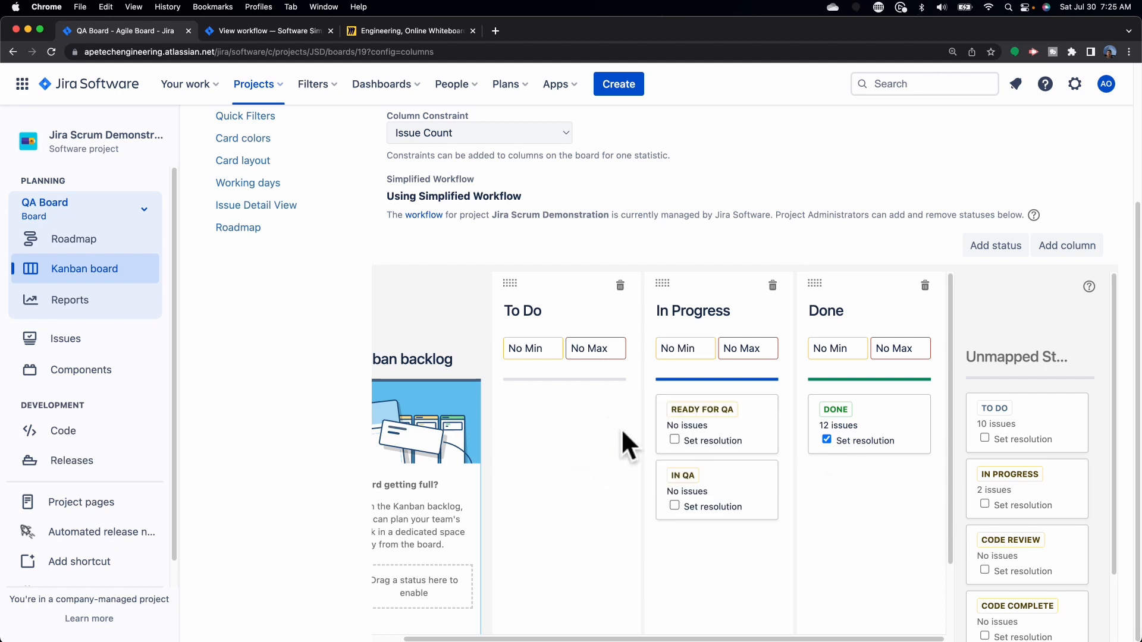
pyautogui.moveTo(722, 408); pyautogui.dragTo(547, 413)
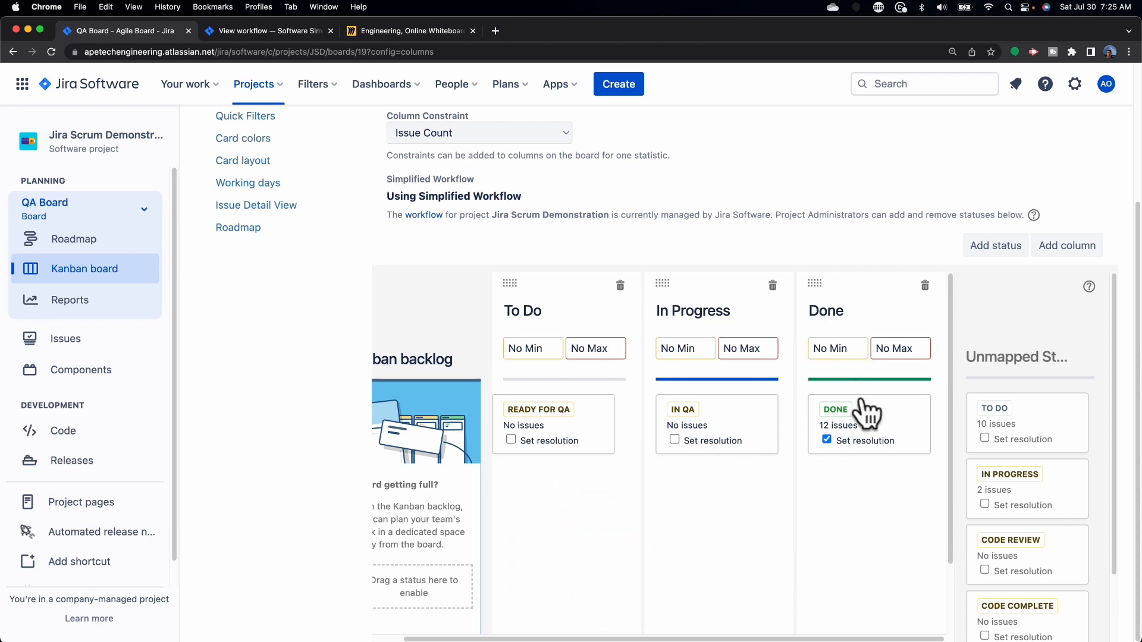
pyautogui.scroll(-2, 864, 434)
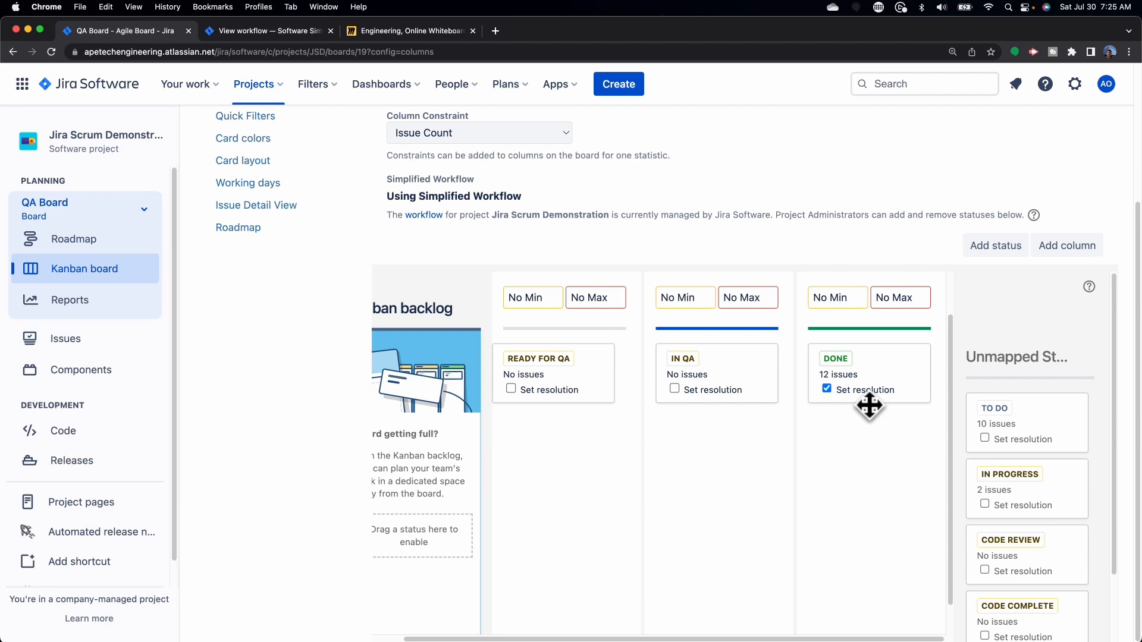
pyautogui.scroll(1, 866, 395)
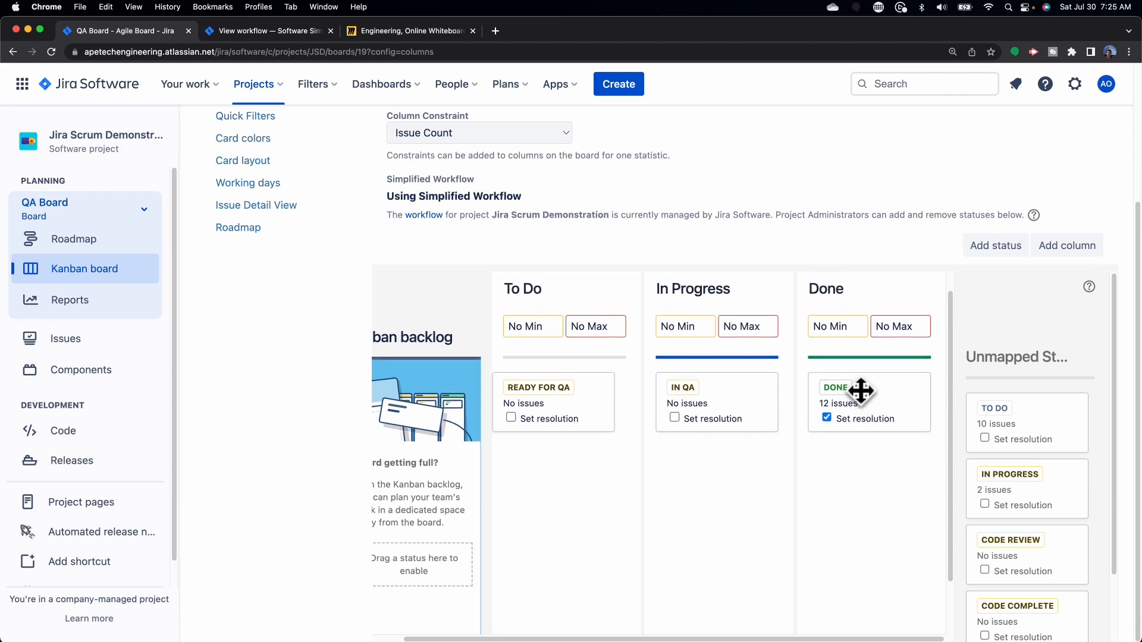
pyautogui.scroll(3, 773, 189)
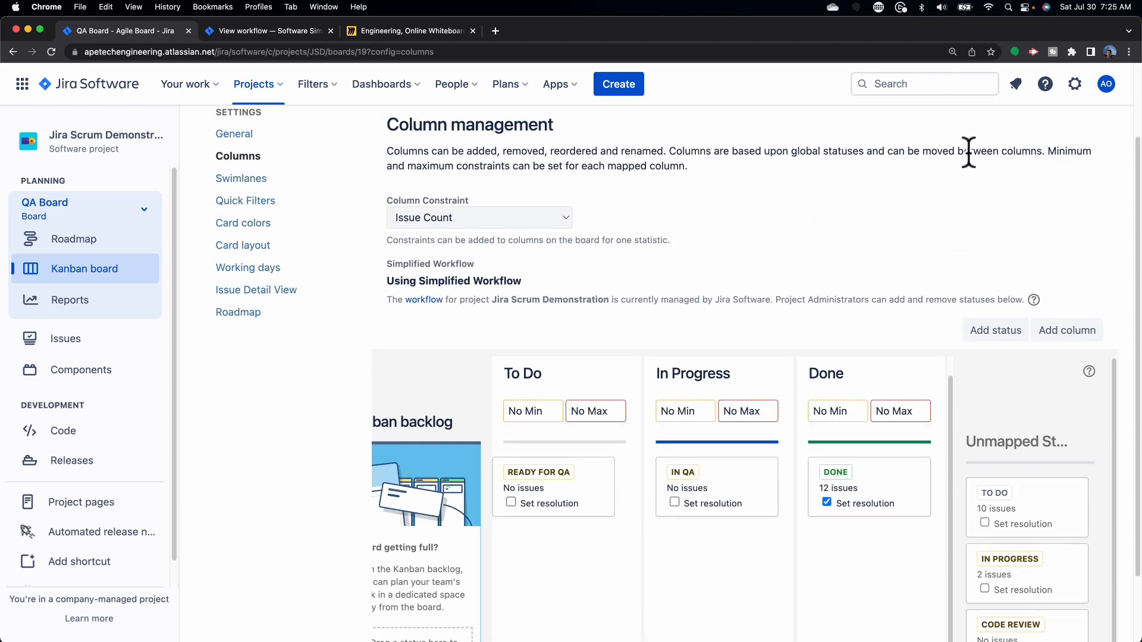
pyautogui.scroll(3, 375, 202)
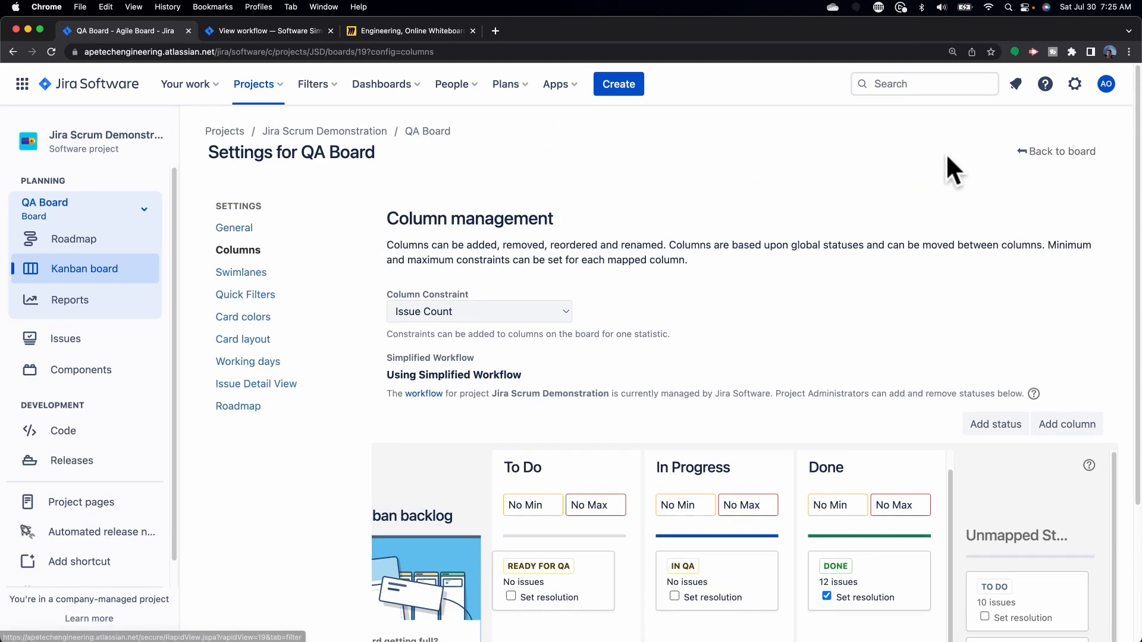
# Leave the QA Board's settings and switch to the JSD board's active sprint.
pyautogui.click(1041, 157)
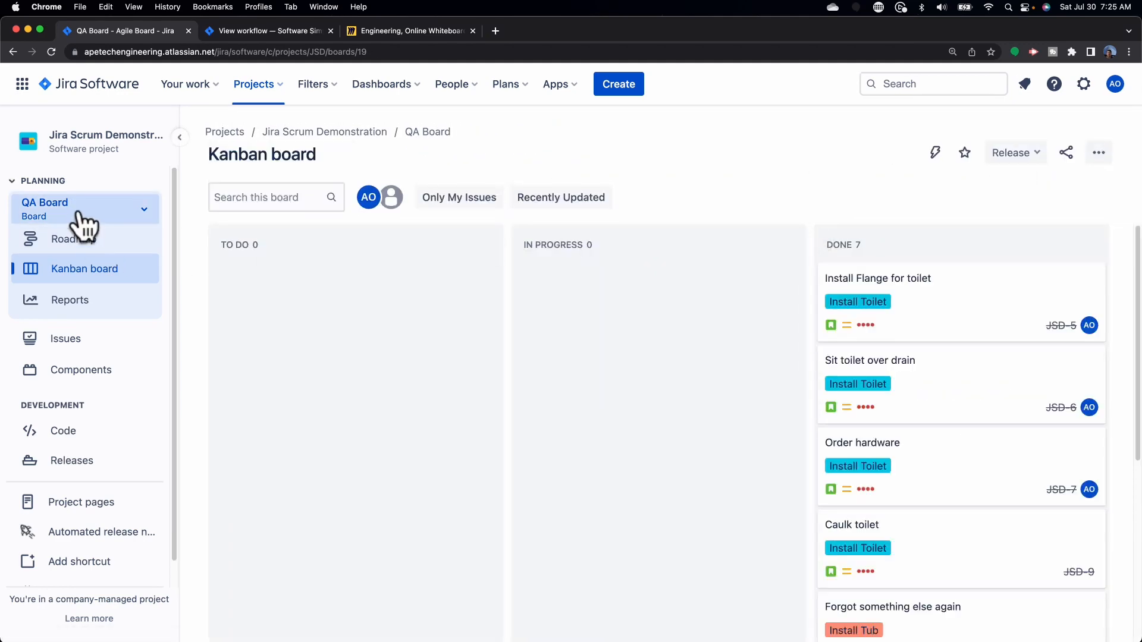
pyautogui.click(83, 224)
pyautogui.click(87, 328)
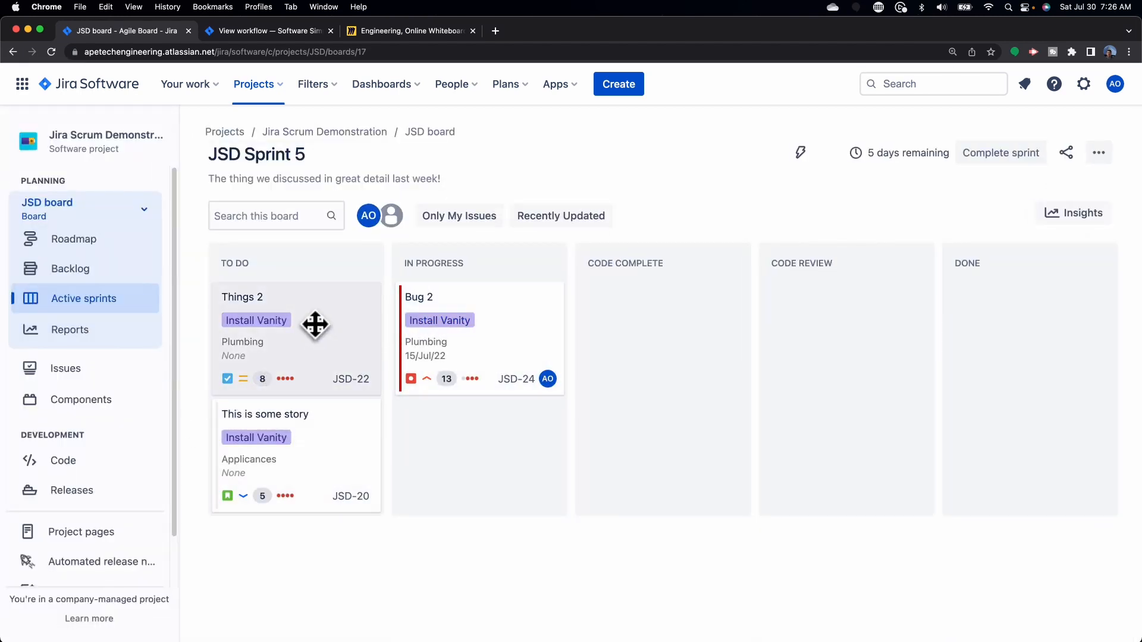
# Move the Things 2 card from To Do through In Progress, Code Complete and Code Review to Done.
pyautogui.moveTo(312, 329); pyautogui.dragTo(482, 387)
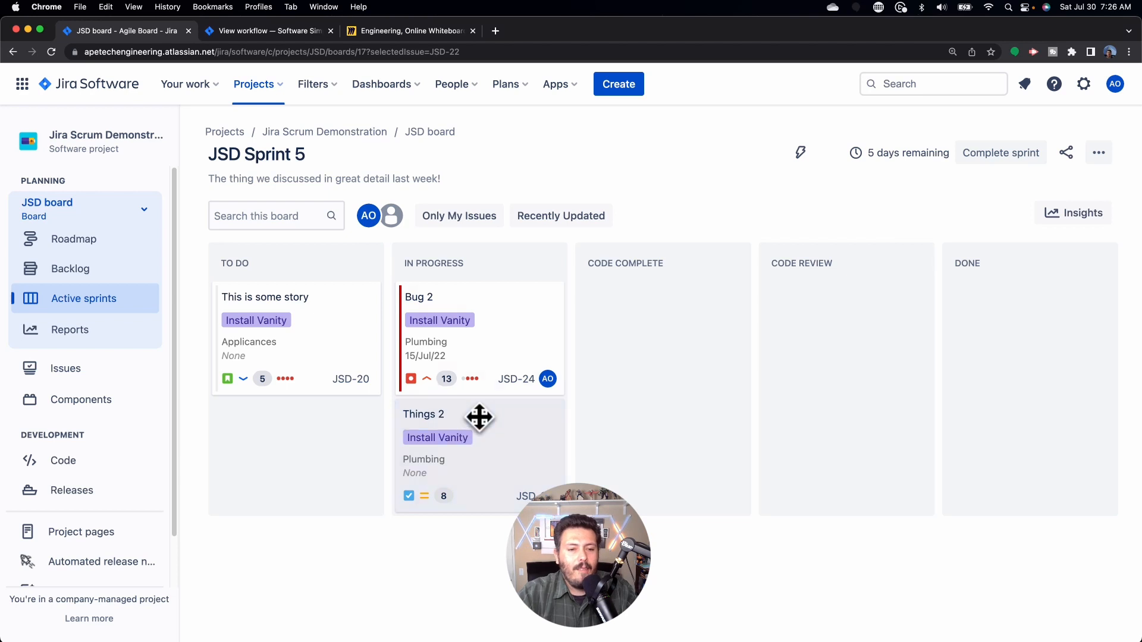
pyautogui.moveTo(495, 420); pyautogui.dragTo(659, 405)
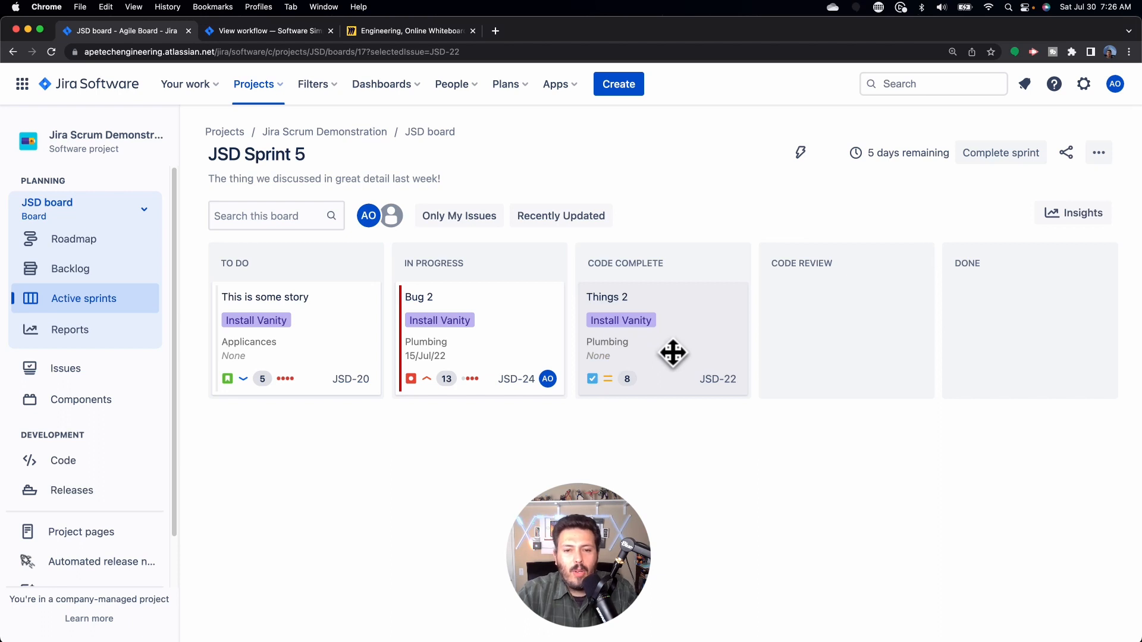
pyautogui.moveTo(673, 353); pyautogui.dragTo(845, 344)
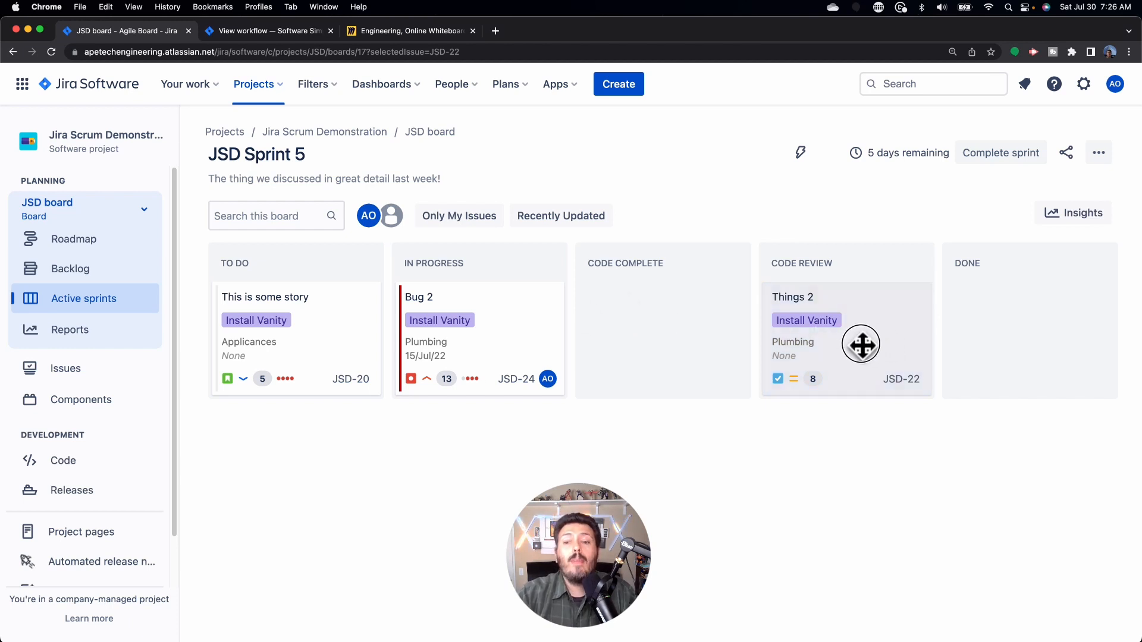
pyautogui.moveTo(861, 345); pyautogui.dragTo(1027, 341)
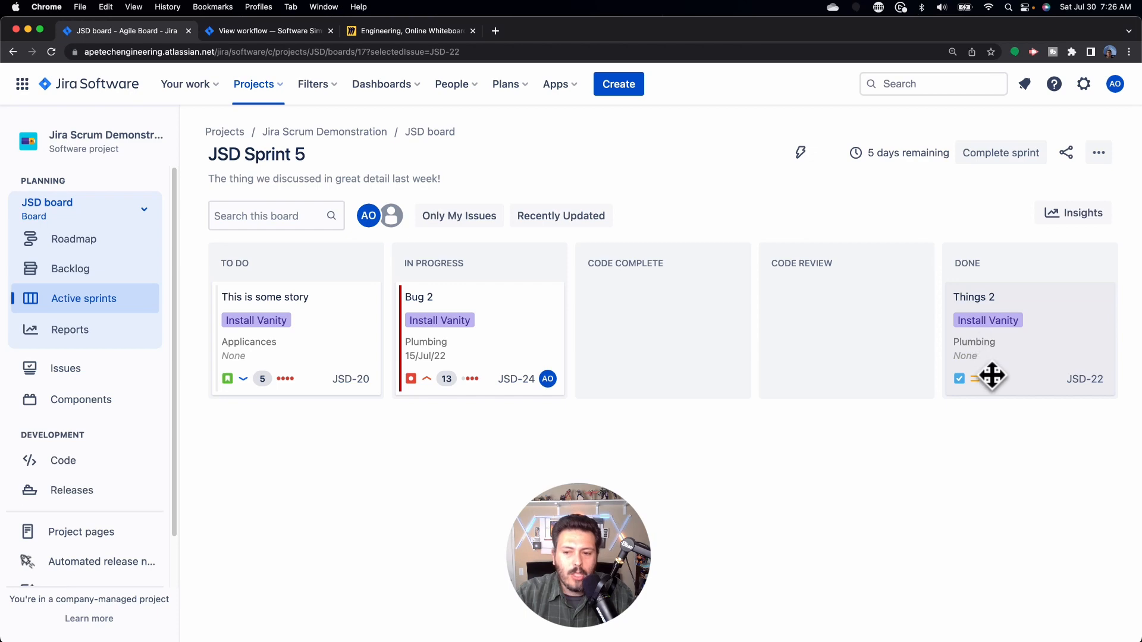
# Review the completion summary for JSD Sprint 5 and cancel without completing the sprint.
pyautogui.click(1004, 156)
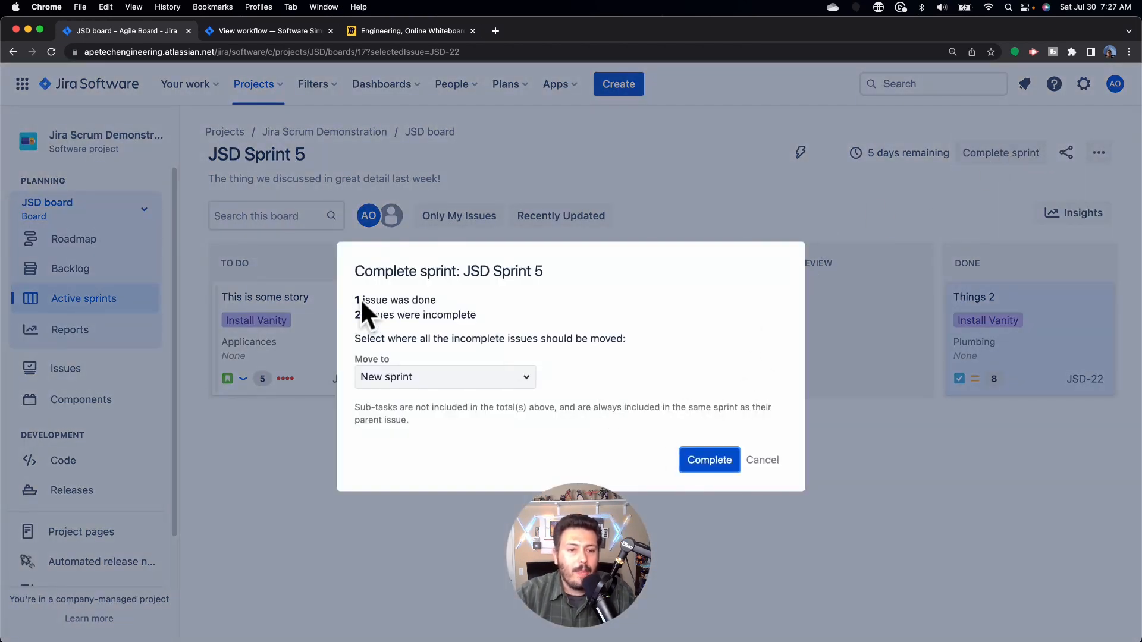
pyautogui.click(766, 462)
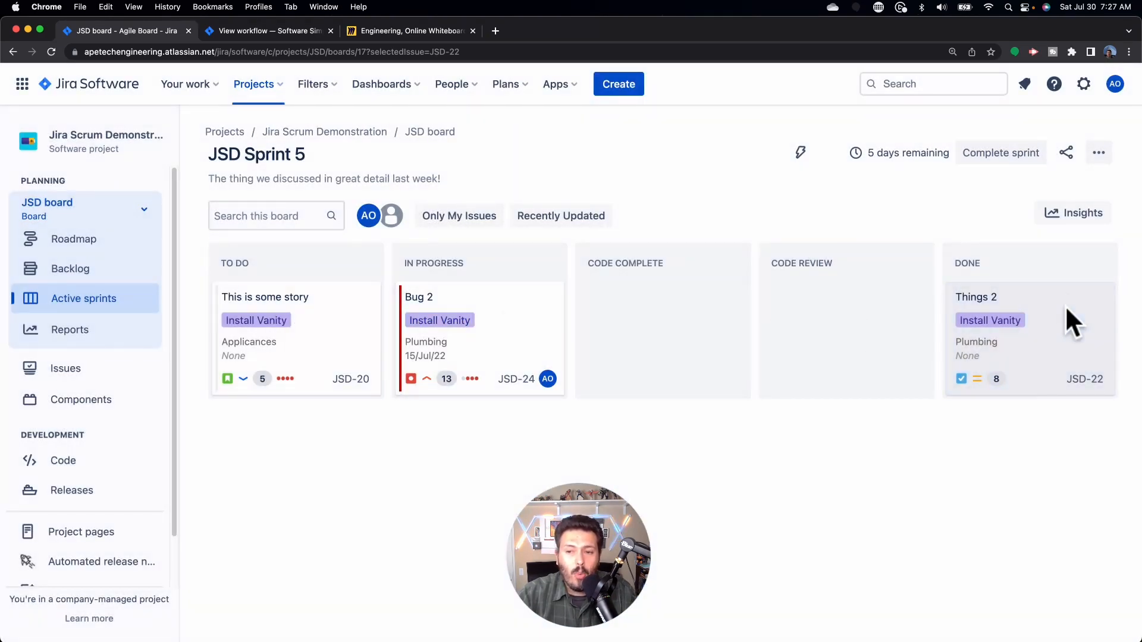
# Complete JSD Sprint 5, sending the incomplete issues to a new sprint, and review the status section of its Sprint Report.
pyautogui.click(1071, 324)
pyautogui.click(1026, 155)
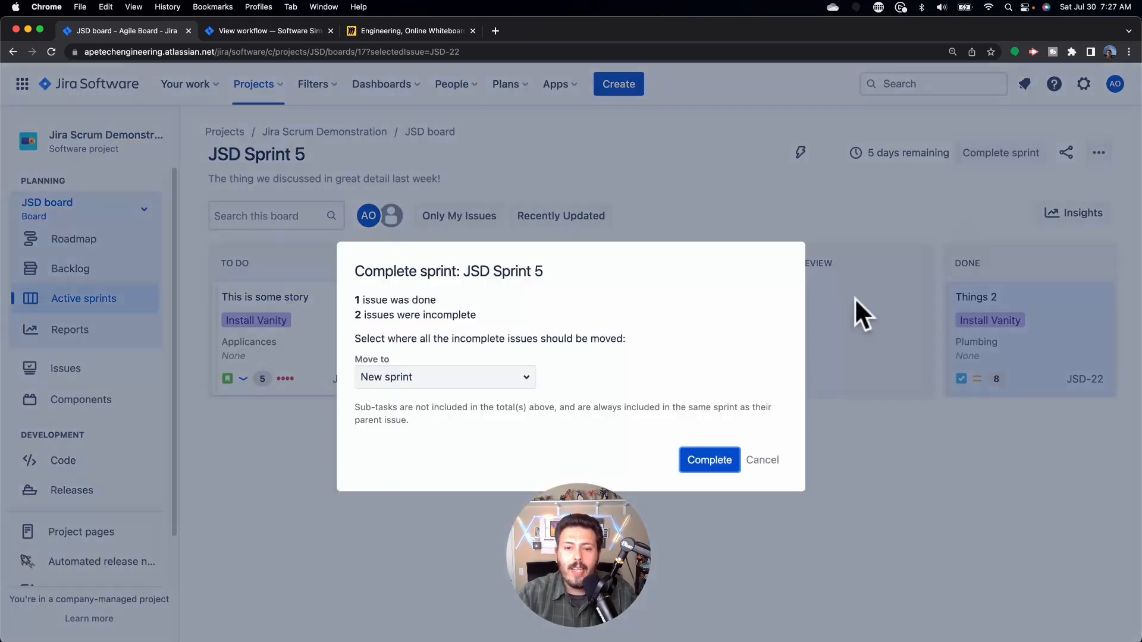
pyautogui.click(708, 462)
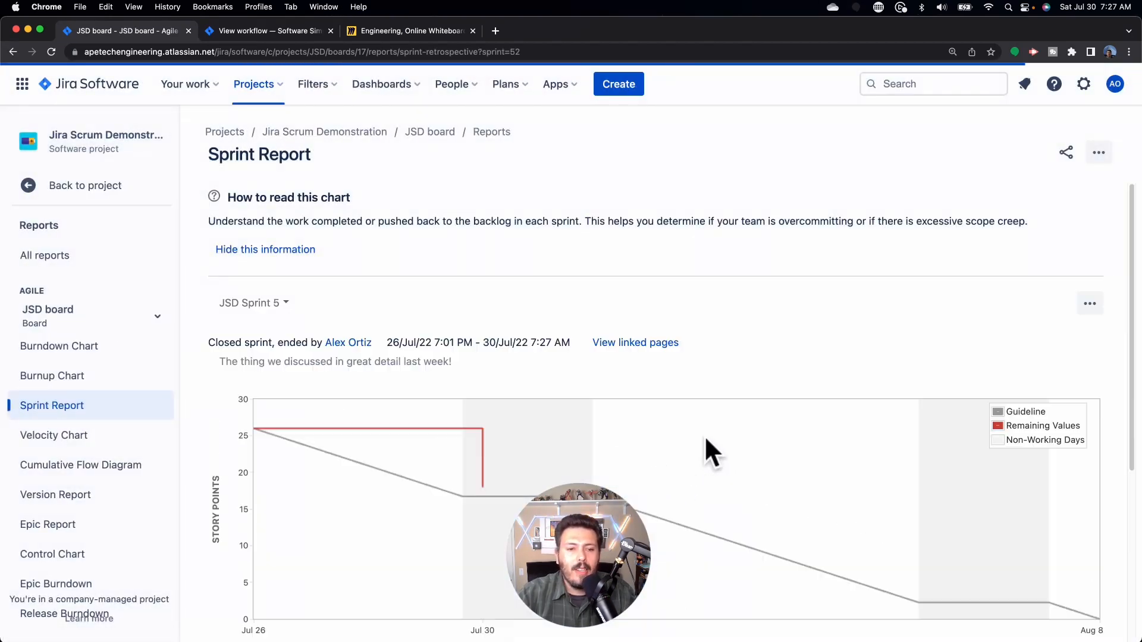
pyautogui.scroll(-7, 480, 446)
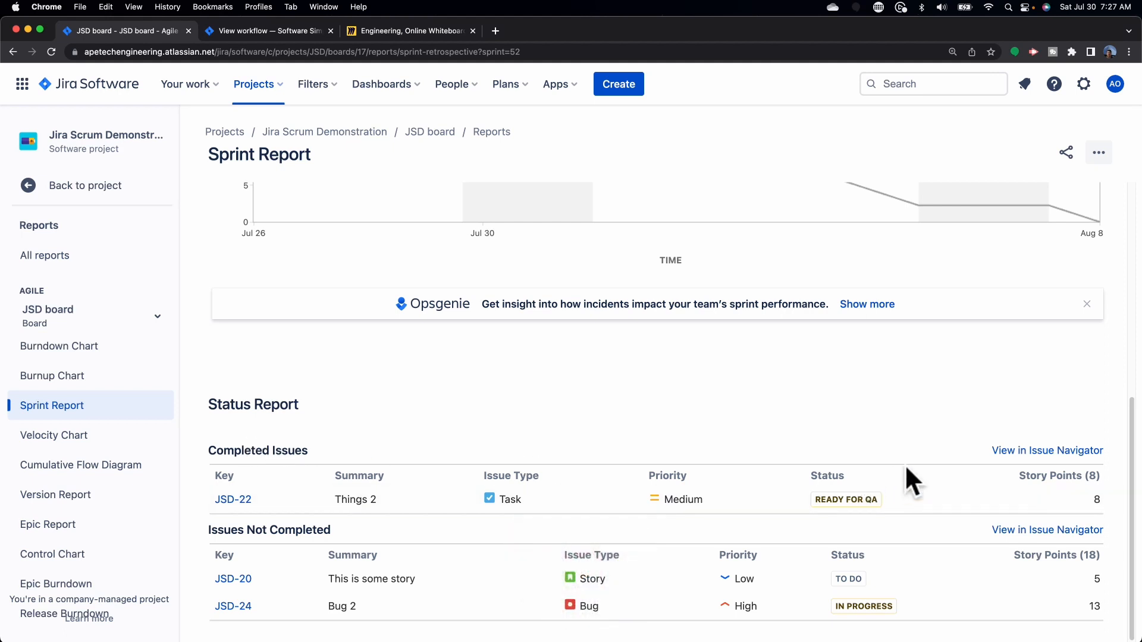
pyautogui.click(1086, 310)
# Leave the sprint reports for the project and switch to the QA Board.
pyautogui.click(60, 189)
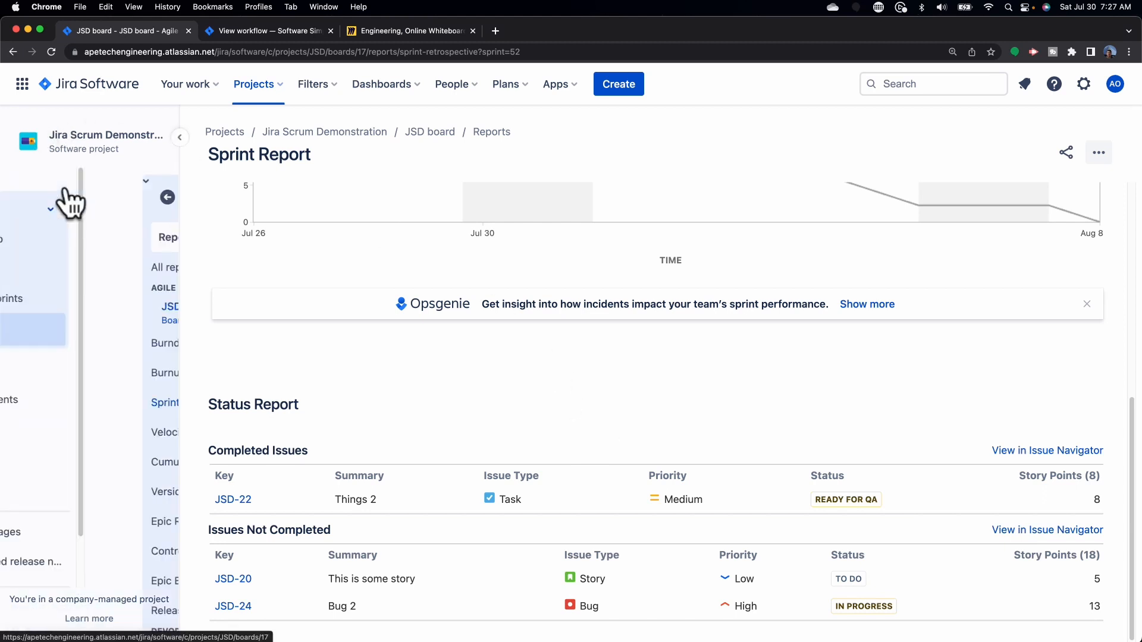
pyautogui.click(115, 202)
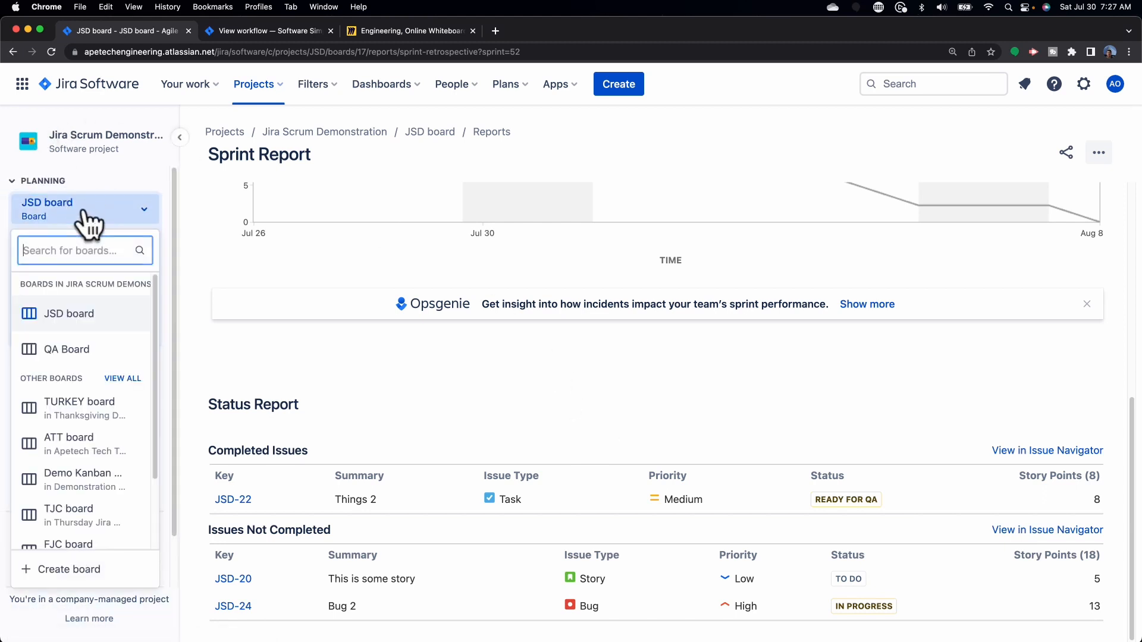
pyautogui.click(77, 352)
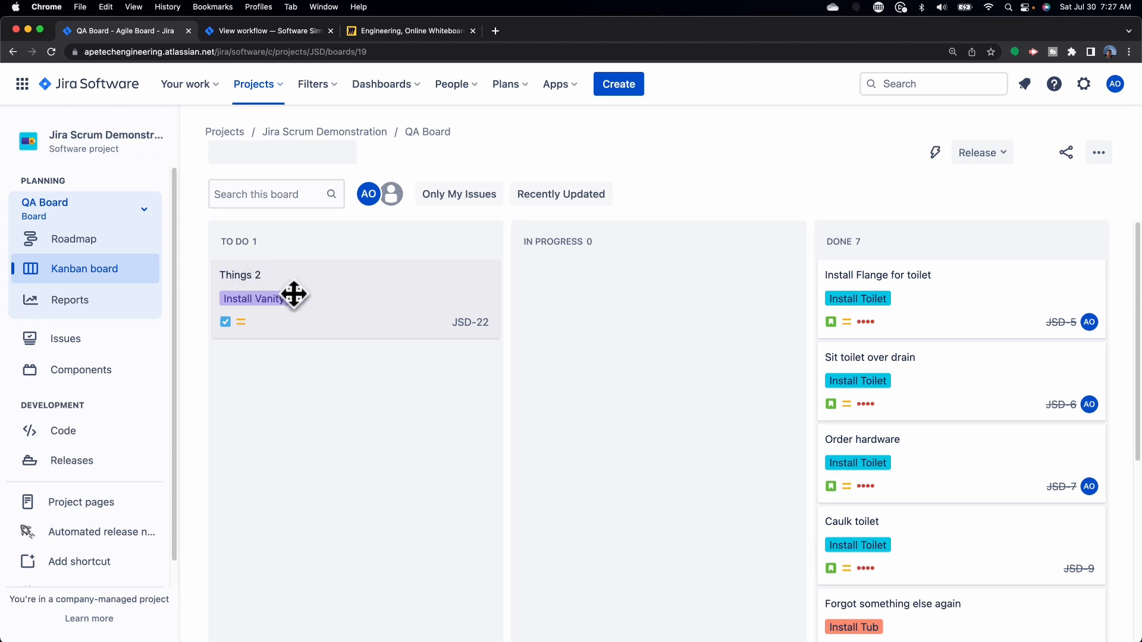
pyautogui.click(105, 200)
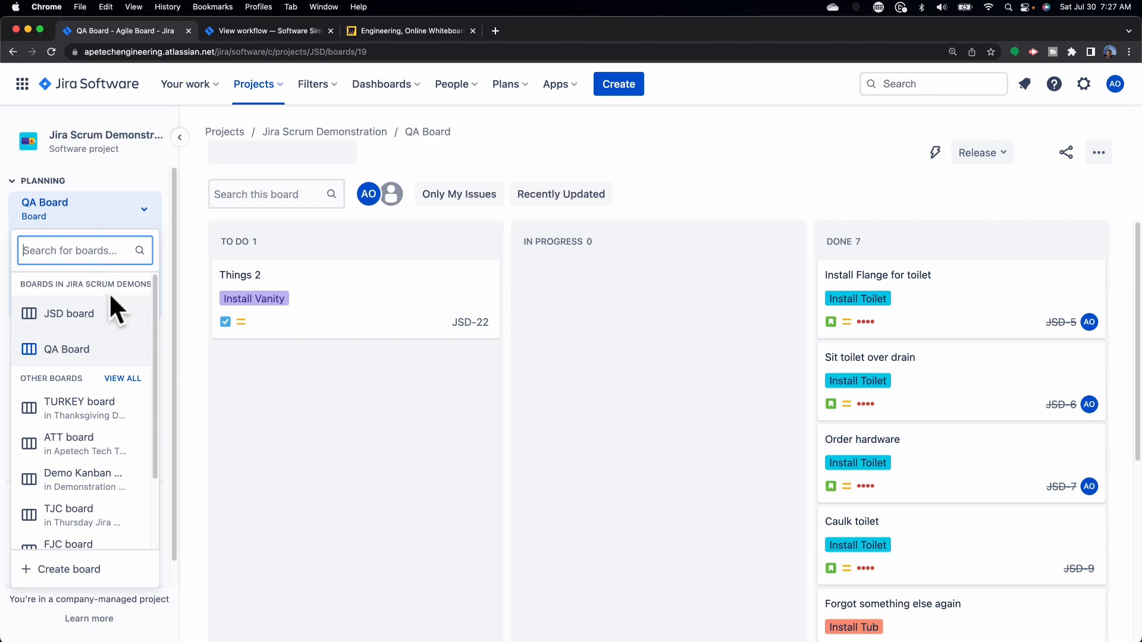
# Move the Things 2 card from To Do to In Progress on the QA Board, checking its issue status before and after.
pyautogui.click(367, 295)
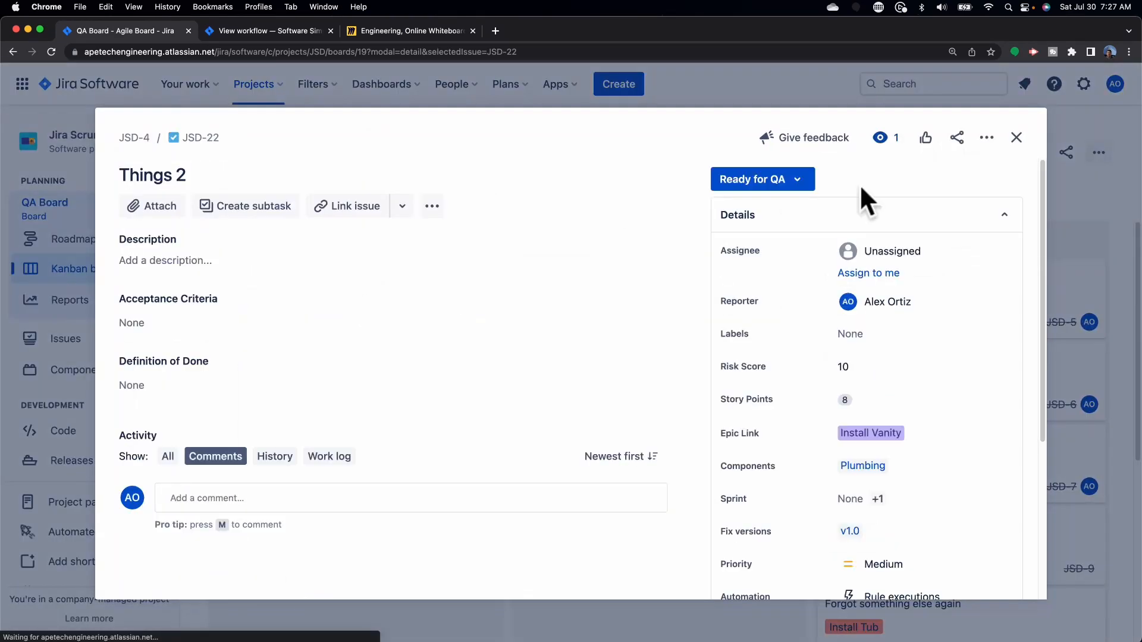
pyautogui.click(1014, 141)
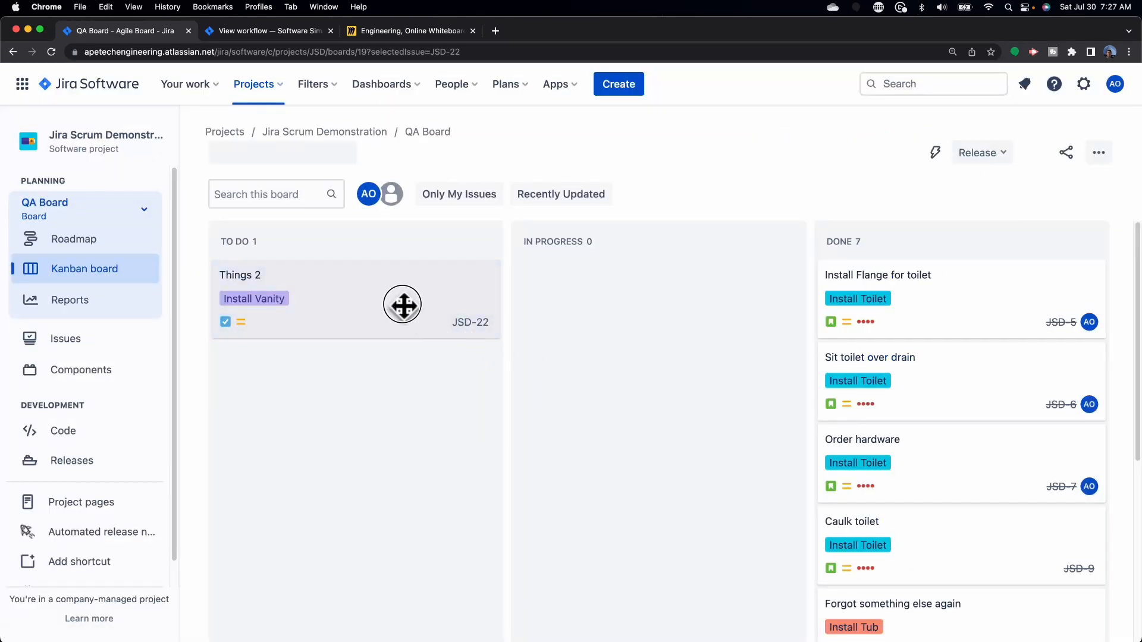
pyautogui.moveTo(400, 304); pyautogui.dragTo(647, 308)
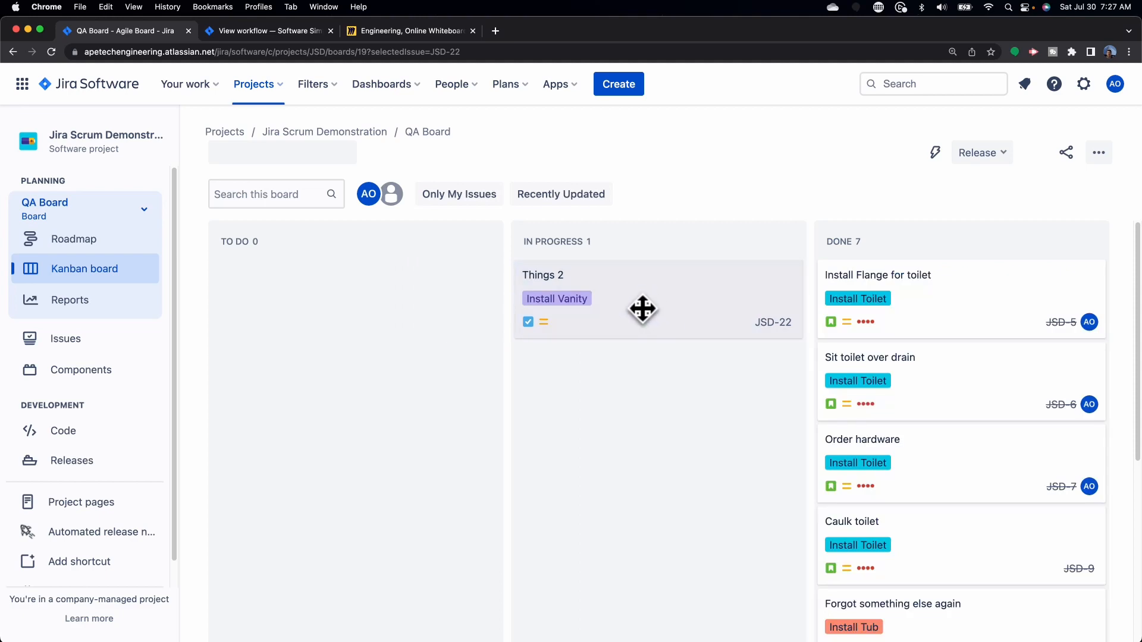
pyautogui.click(683, 296)
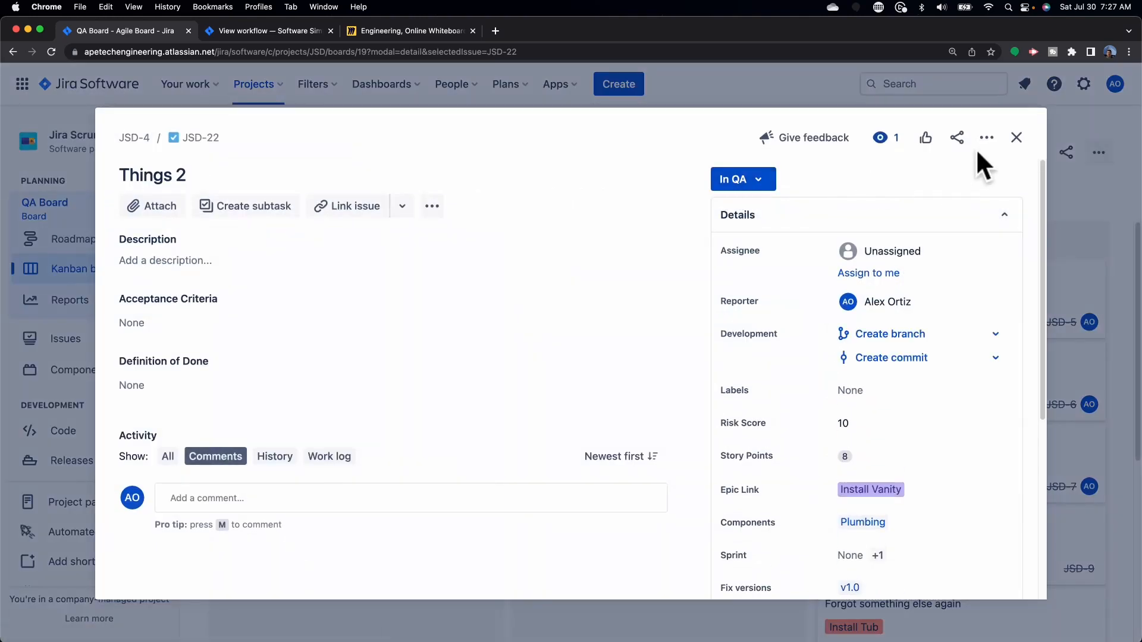
pyautogui.click(1016, 138)
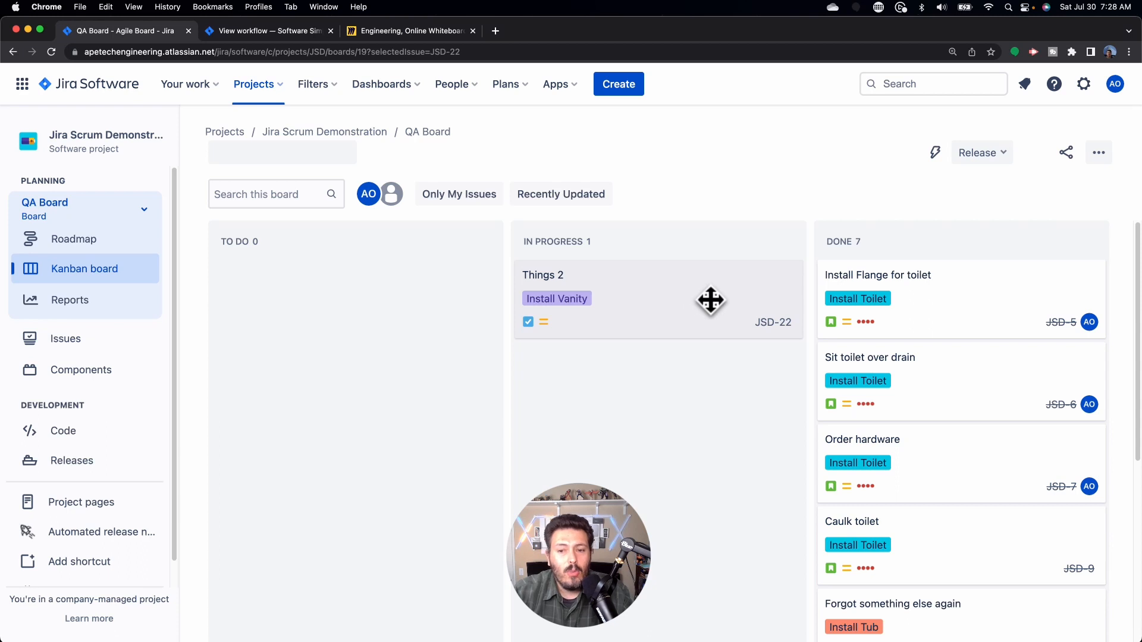
# Start a "blocks" issue link on Things 2, look at the suggested issues, and close the issue without linking any.
pyautogui.moveTo(708, 298)
pyautogui.mouseDown()
pyautogui.moveTo(829, 305)
pyautogui.moveTo(721, 308)
pyautogui.mouseUp()
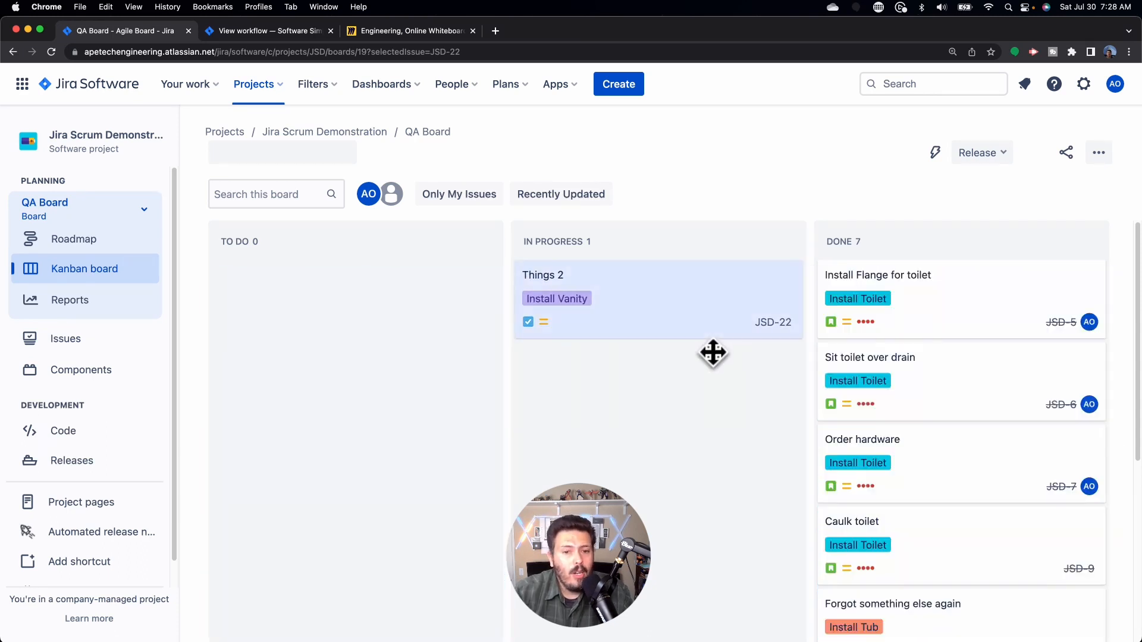
pyautogui.click(683, 316)
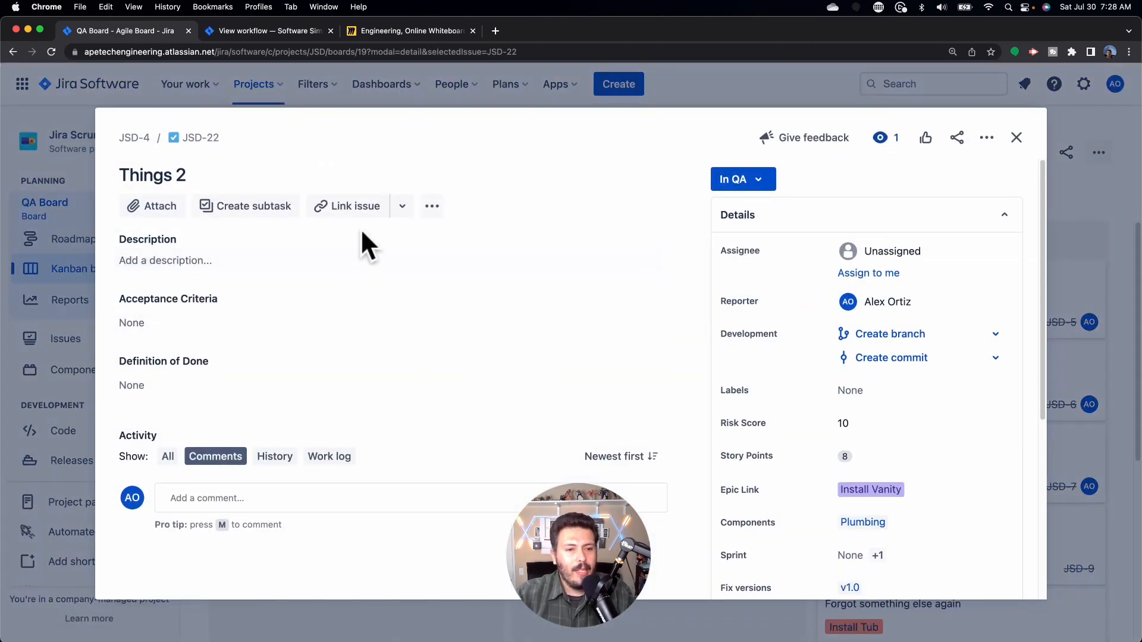
pyautogui.click(369, 211)
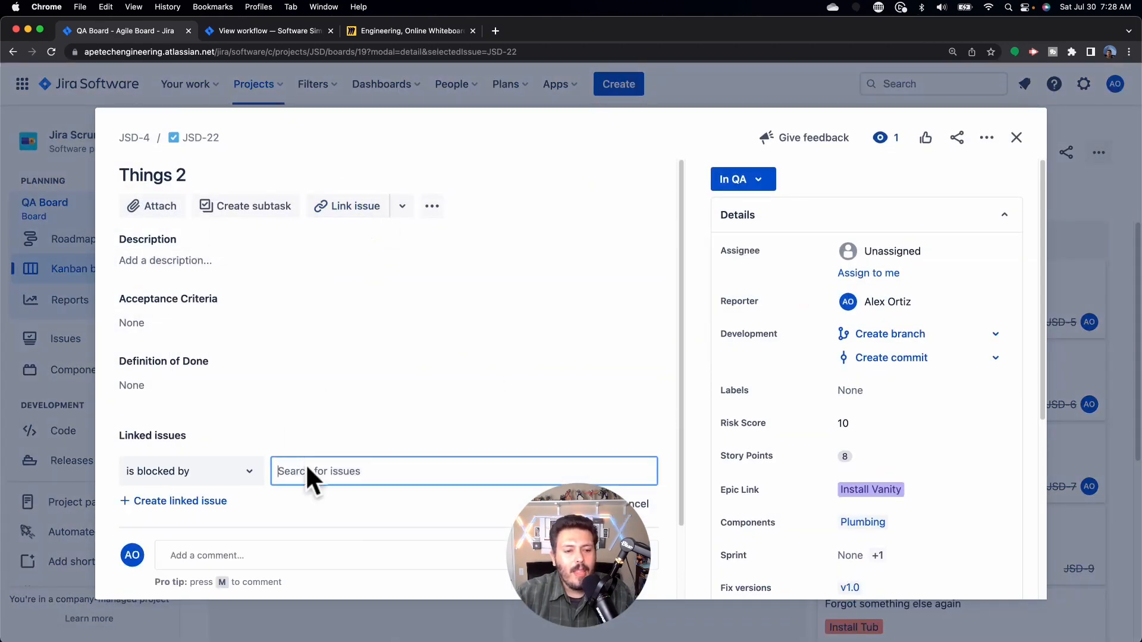
pyautogui.click(243, 471)
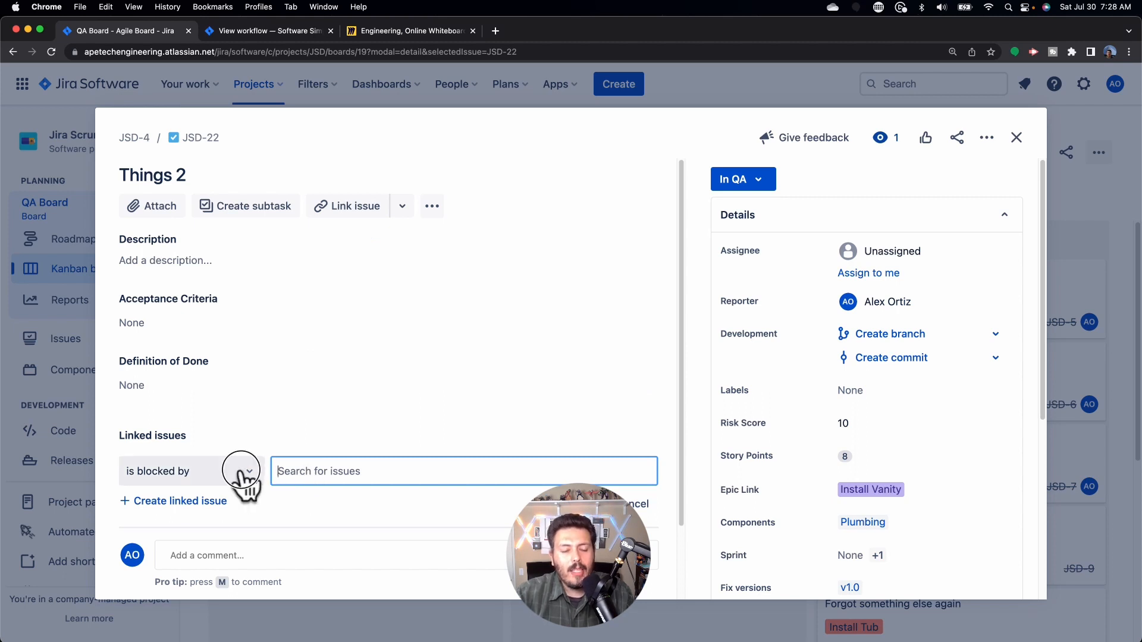
pyautogui.click(188, 533)
pyautogui.click(328, 478)
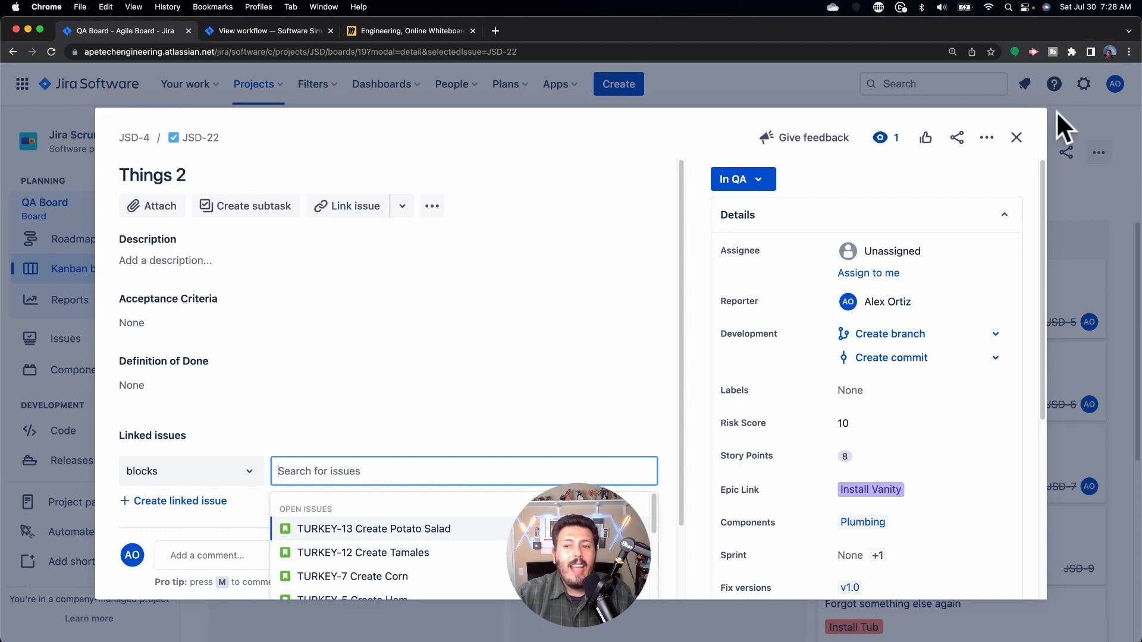
pyautogui.click(1016, 137)
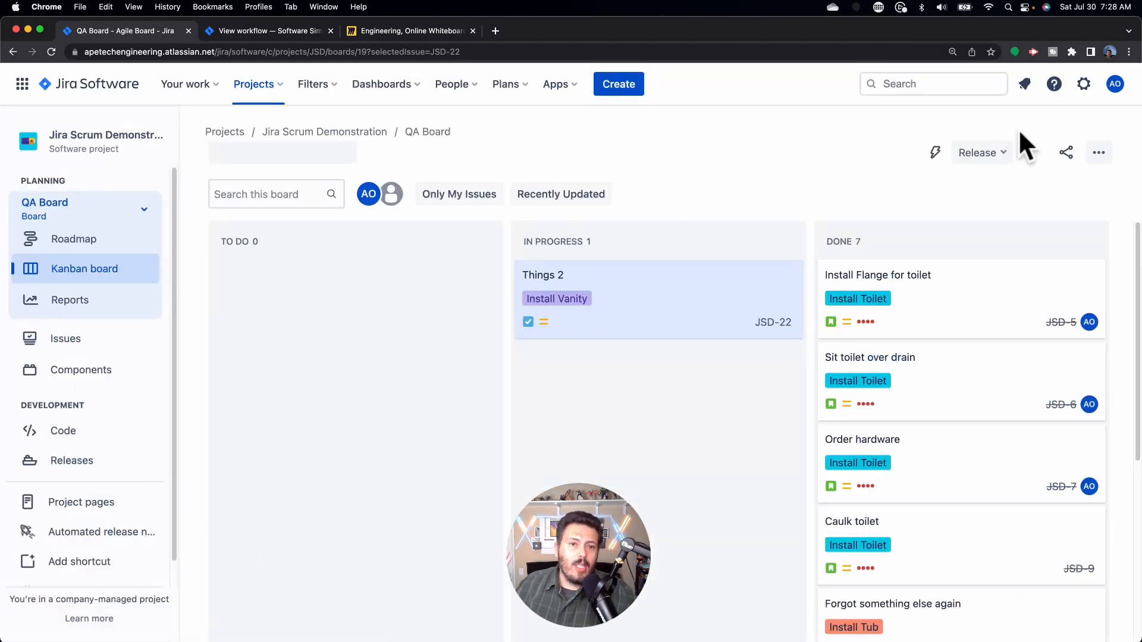
# Move the Things 2 card from In Progress to Done on the QA Board and view the board's available release versions.
pyautogui.moveTo(667, 285); pyautogui.dragTo(671, 284)
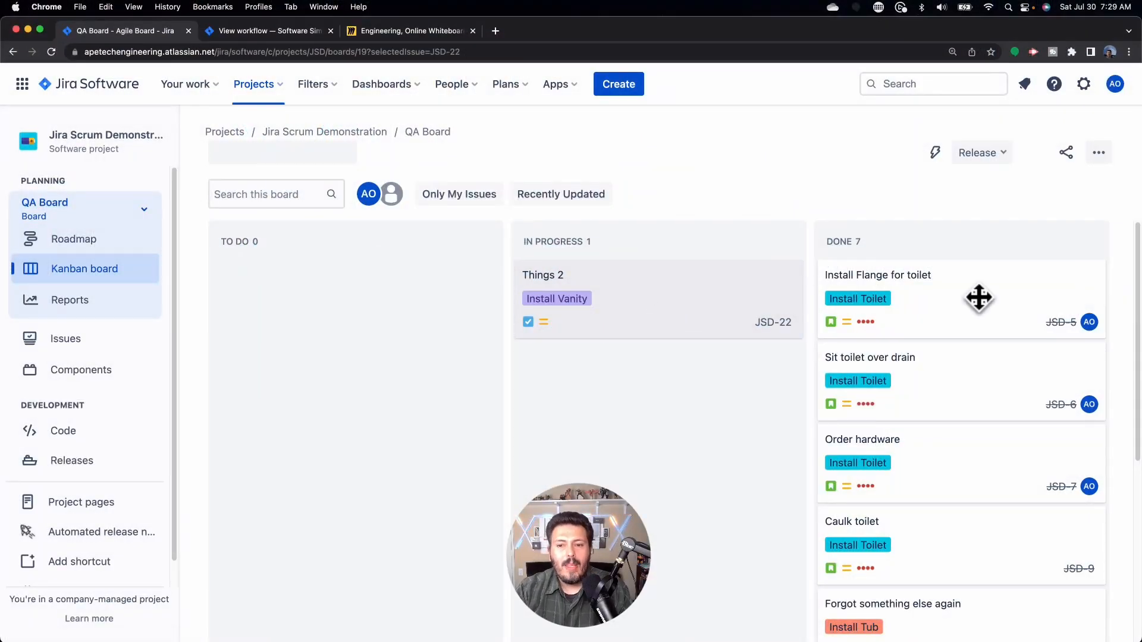
pyautogui.moveTo(571, 288); pyautogui.dragTo(924, 311)
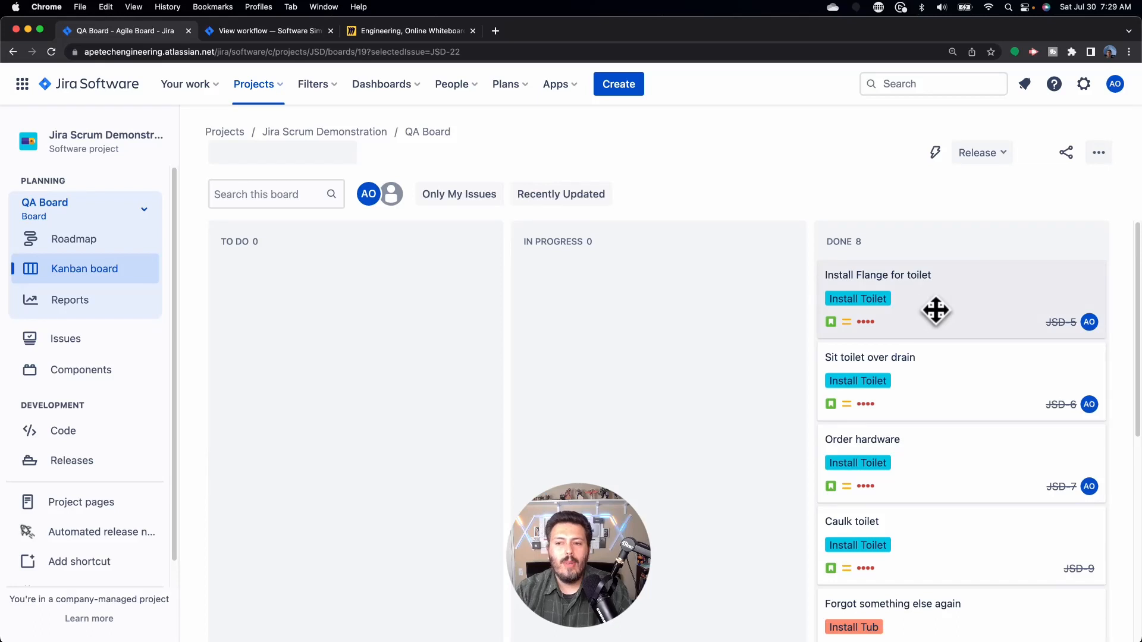
pyautogui.click(973, 150)
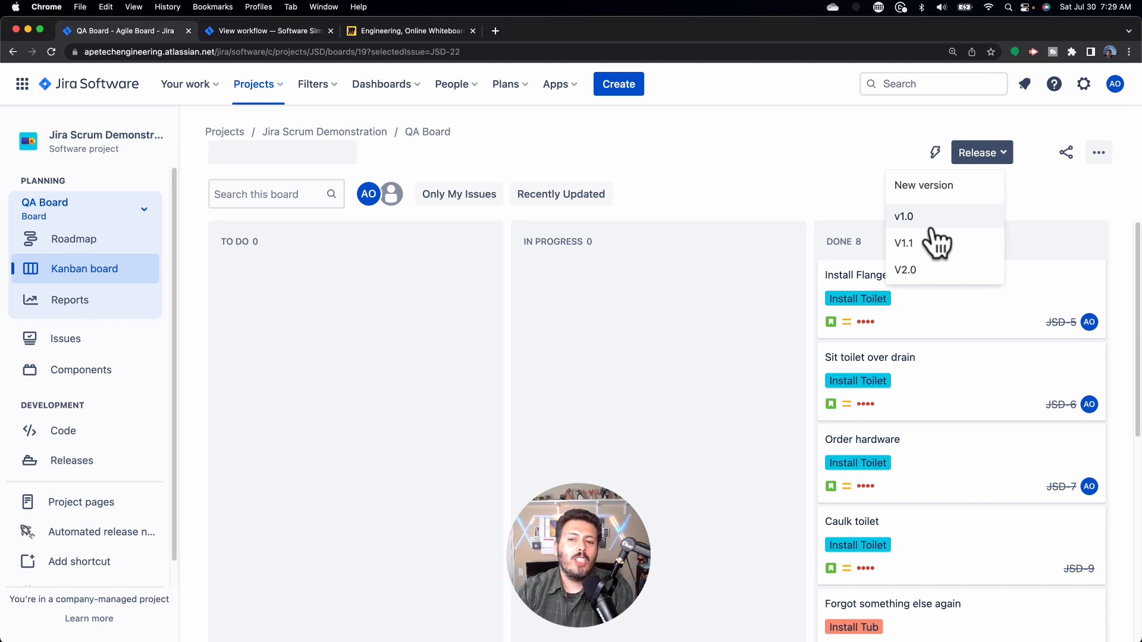
pyautogui.click(872, 189)
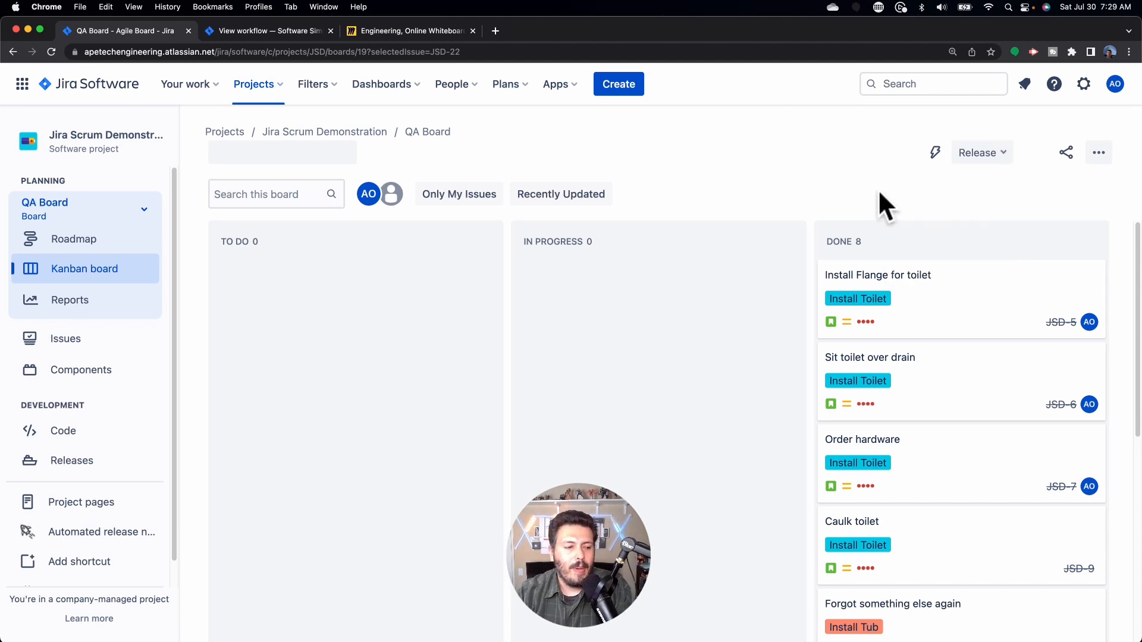